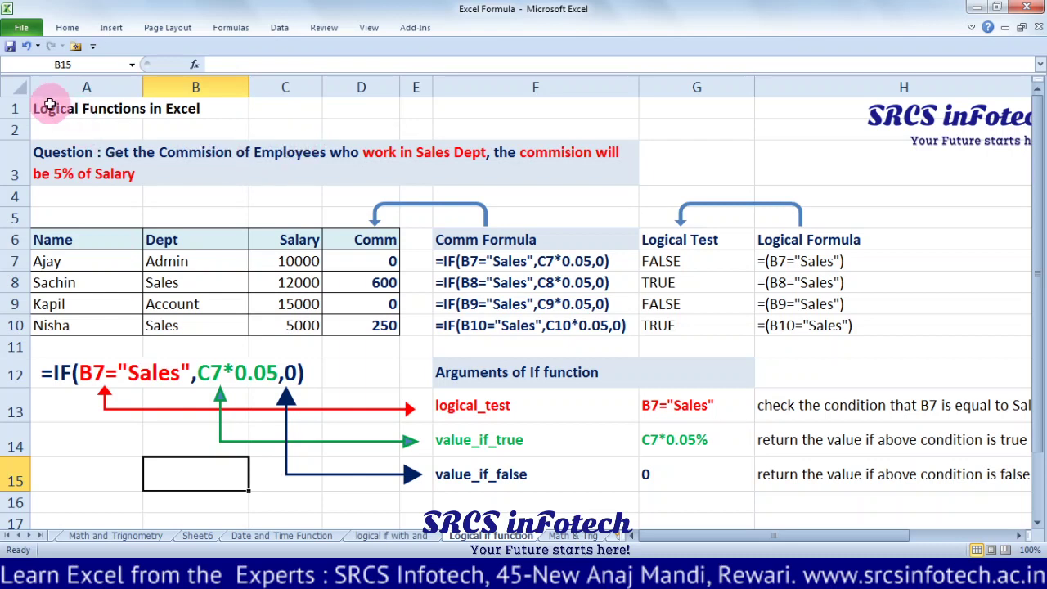
- Review the example IF formula, the commission question, and the employee table's Logical Test formulas
left_click(45, 374)
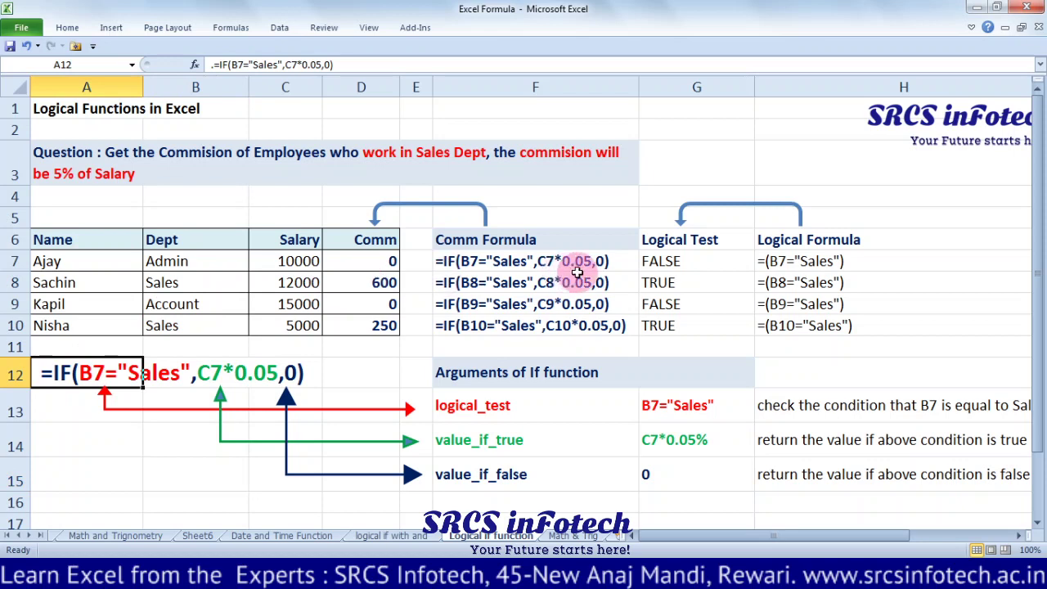
left_click(90, 157)
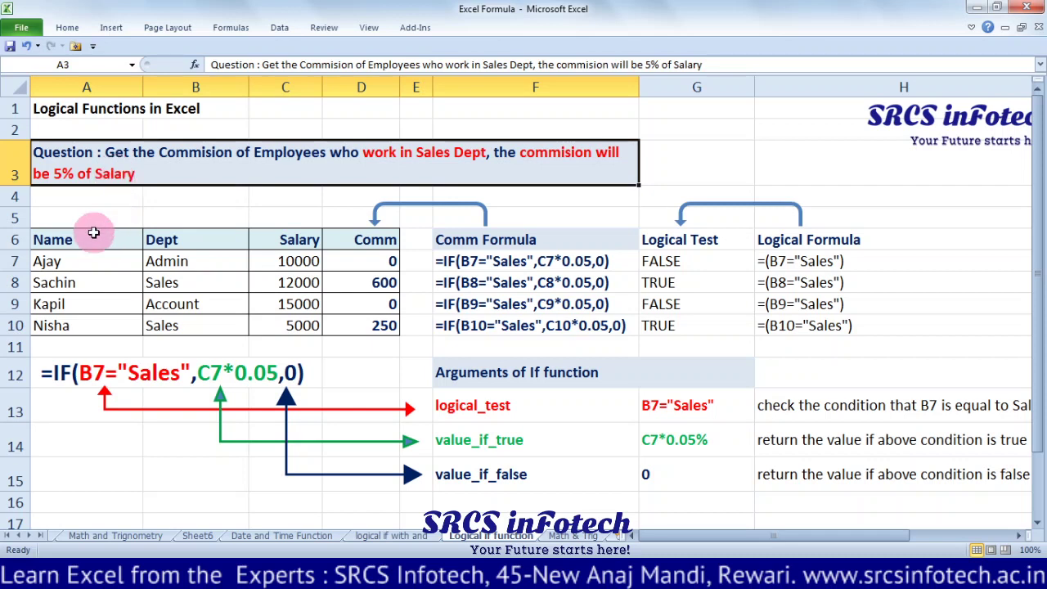
left_click_drag(81, 238, 372, 325)
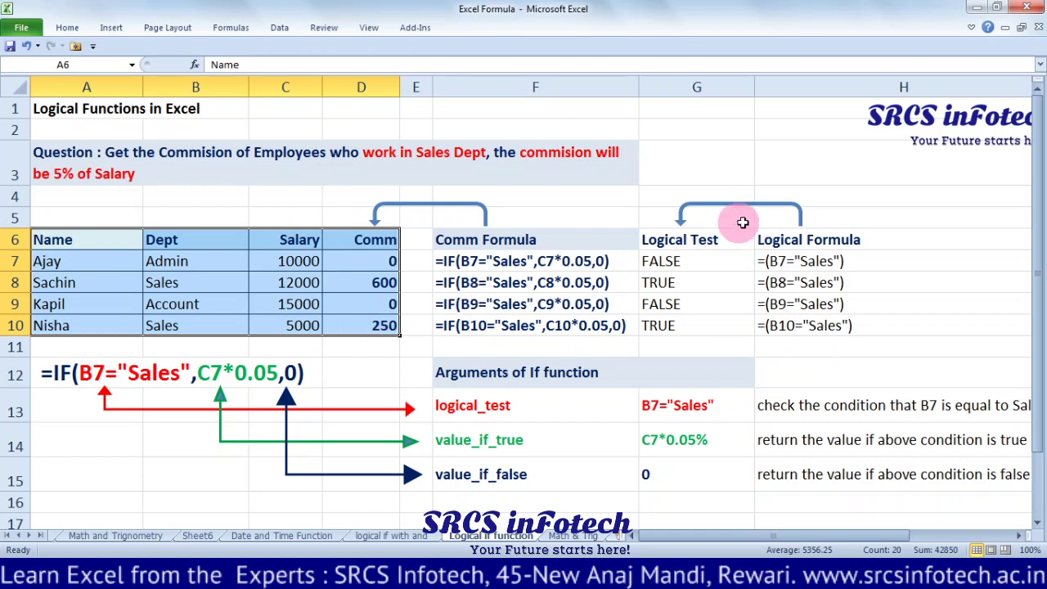
left_click(682, 246)
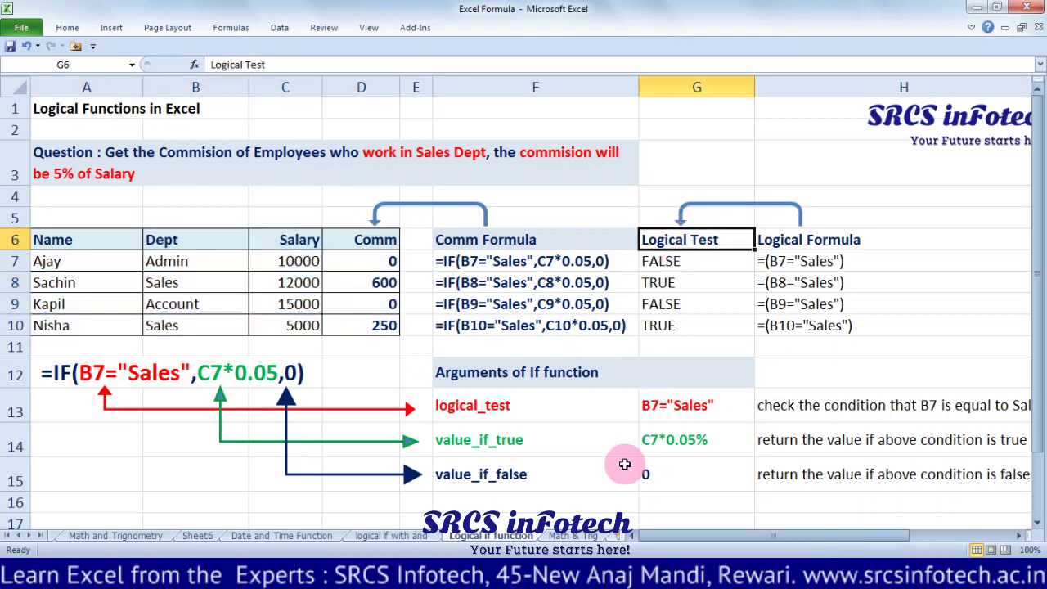
left_click(777, 262)
left_click(776, 284)
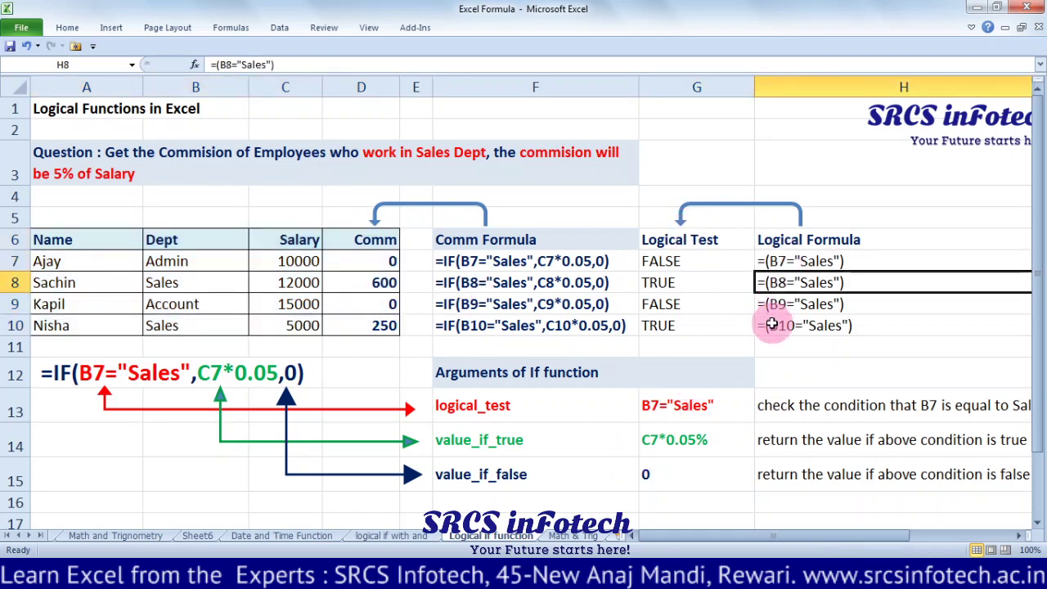
- Clear the TRUE/FALSE results from G7:G10 and return to G7
left_click(771, 324)
left_click_drag(659, 263, 665, 325)
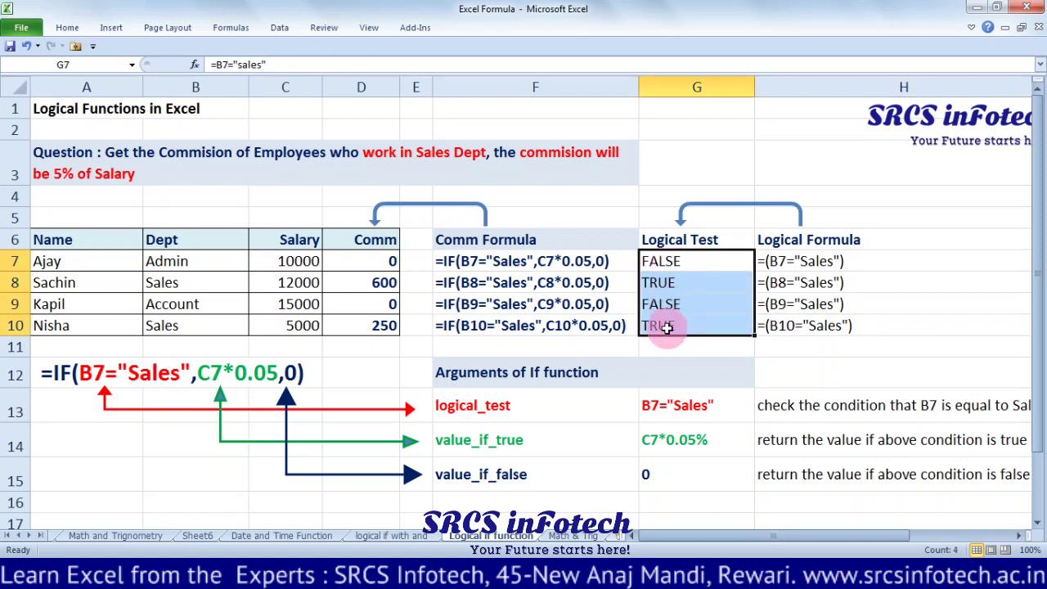
key("Delete")
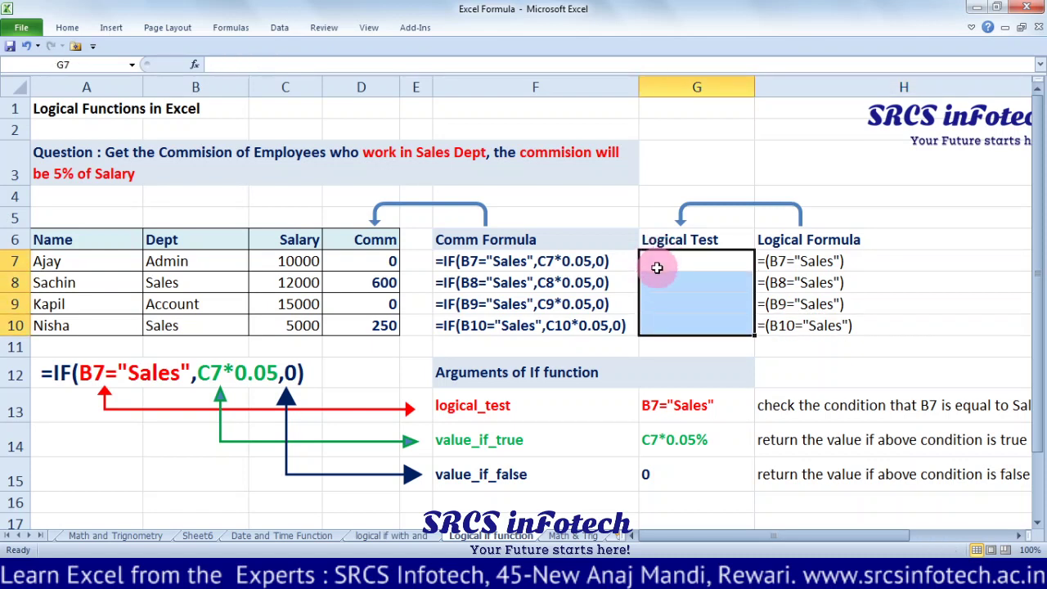
left_click(657, 269)
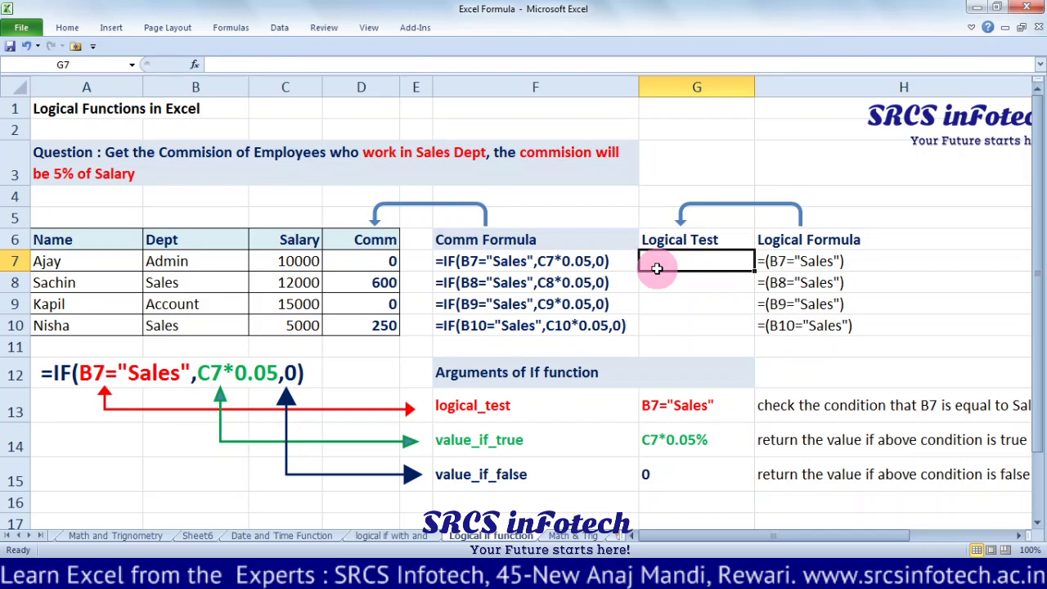
- Enter =B7="sales" in G7, which shows FALSE for Ajay's Admin department
type("=")
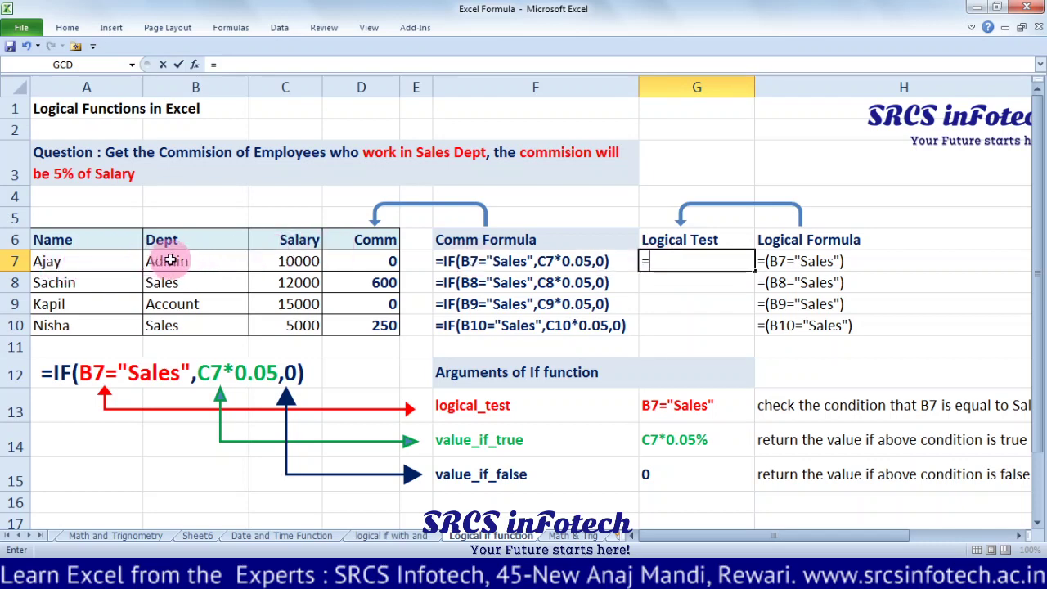
left_click(169, 261)
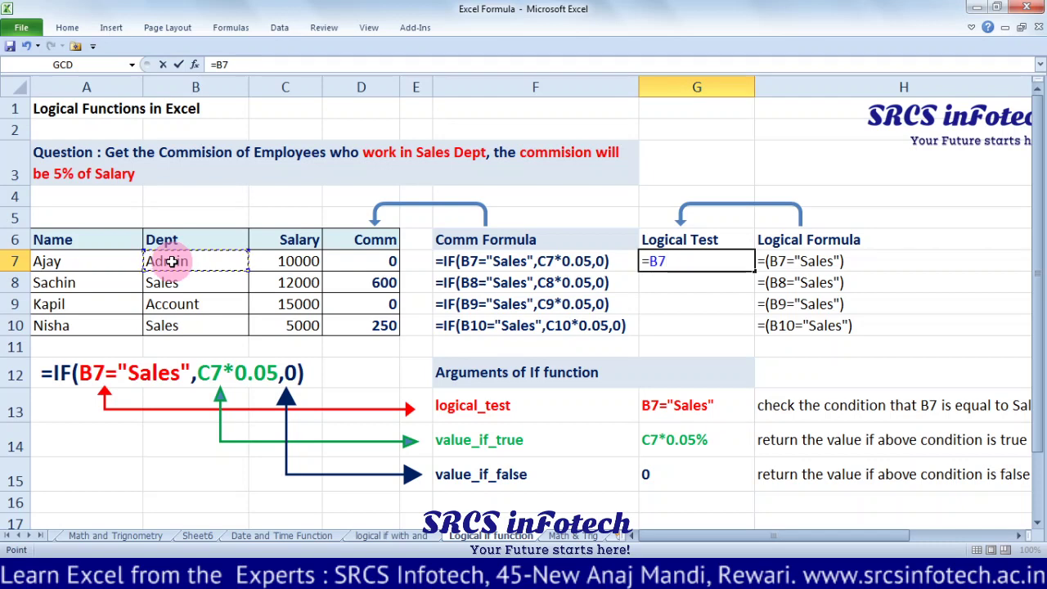
type("=")
type("\"s")
type("ales\"")
key("BackSpace")
key("BackSpace")
key("BackSpace")
key("BackSpace")
key("BackSpace")
key("BackSpace")
key("BackSpace")
key("BackSpace")
key("BackSpace")
key("BackSpace")
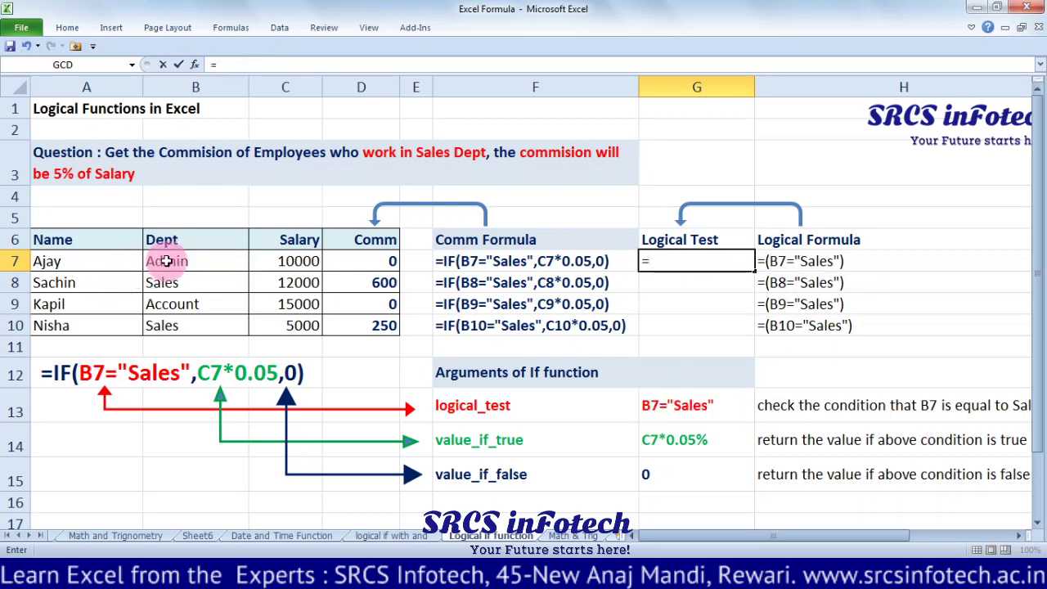
left_click(167, 261)
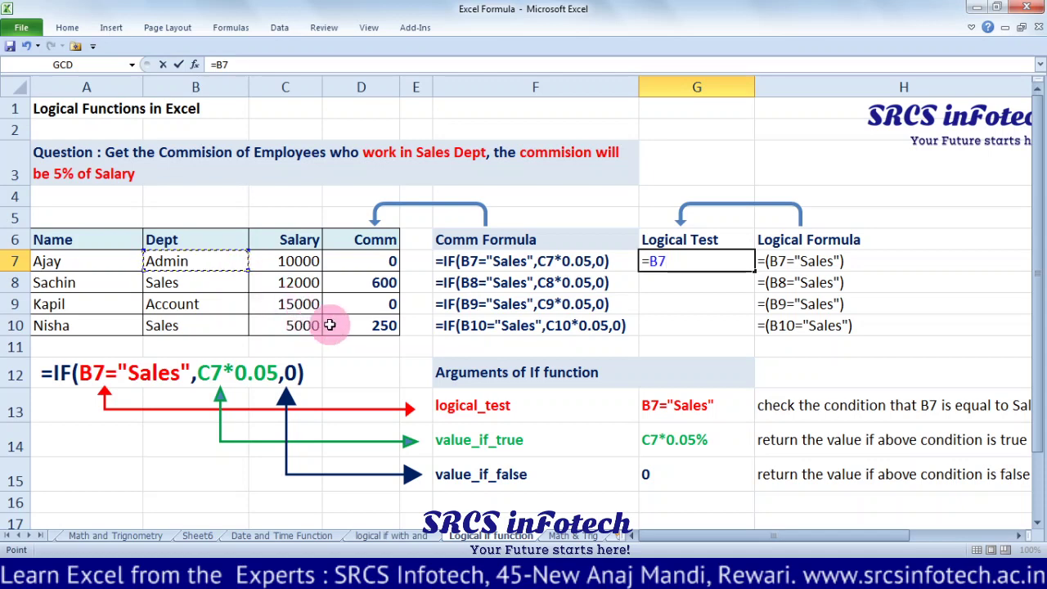
type("=\"")
type("sal")
type("es\"")
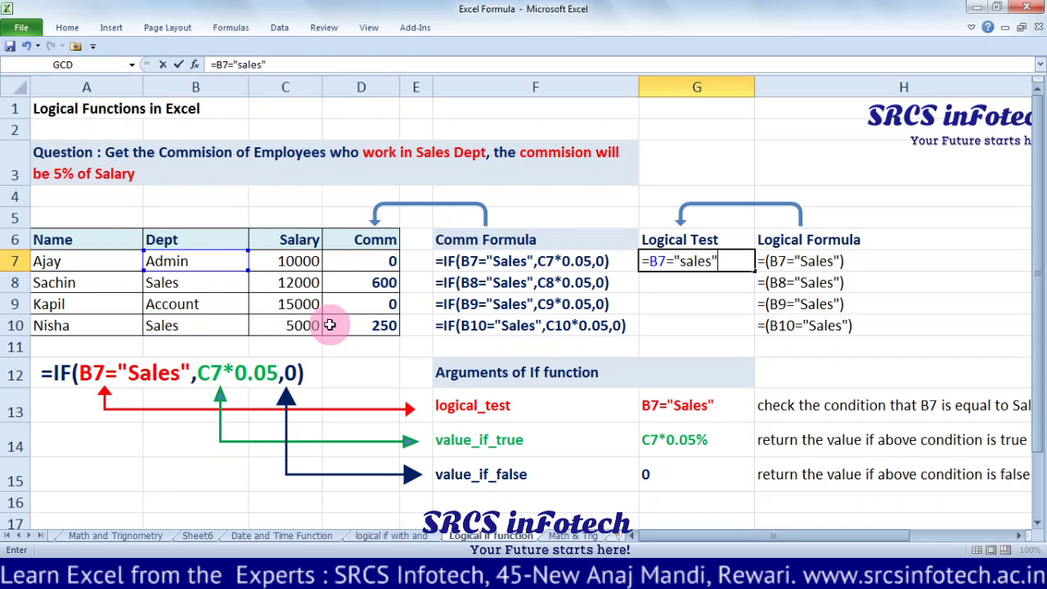
key("Return")
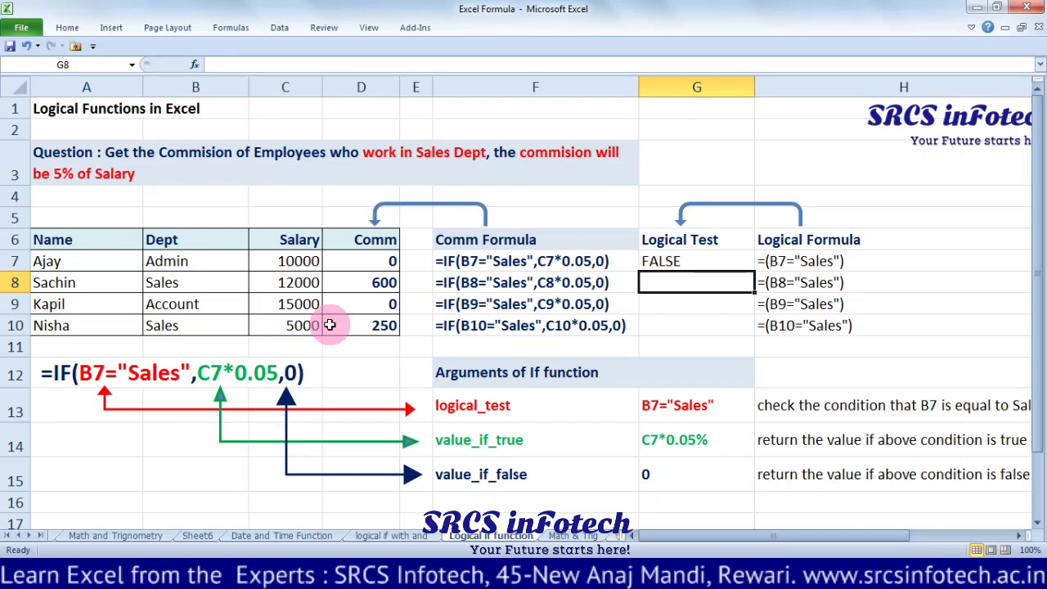
- Enter =B8="sales" in G8 so Sachin shows TRUE, then select G7:G10
left_click(679, 261)
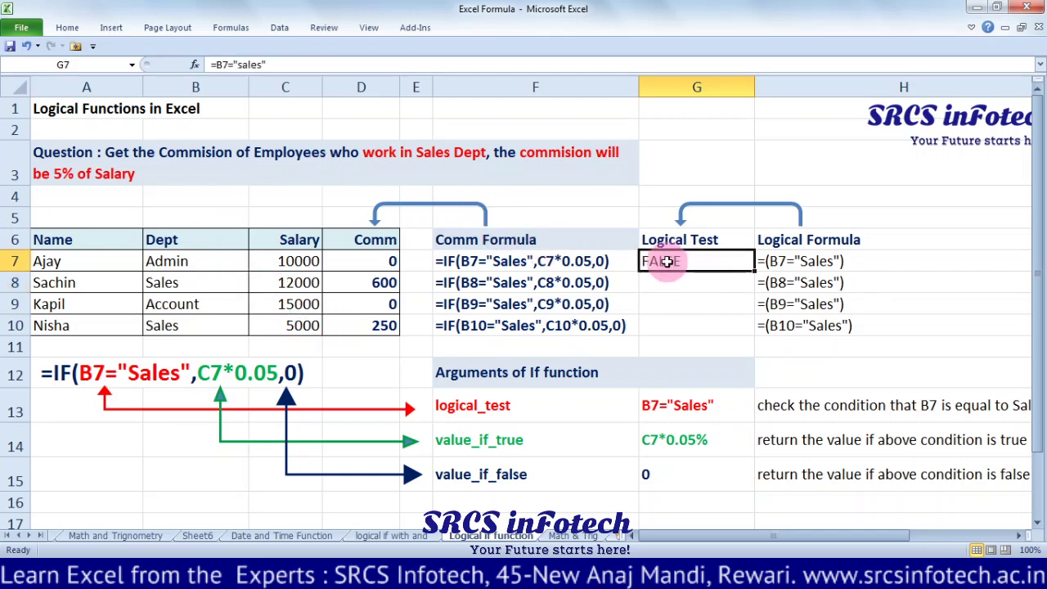
left_click(666, 286)
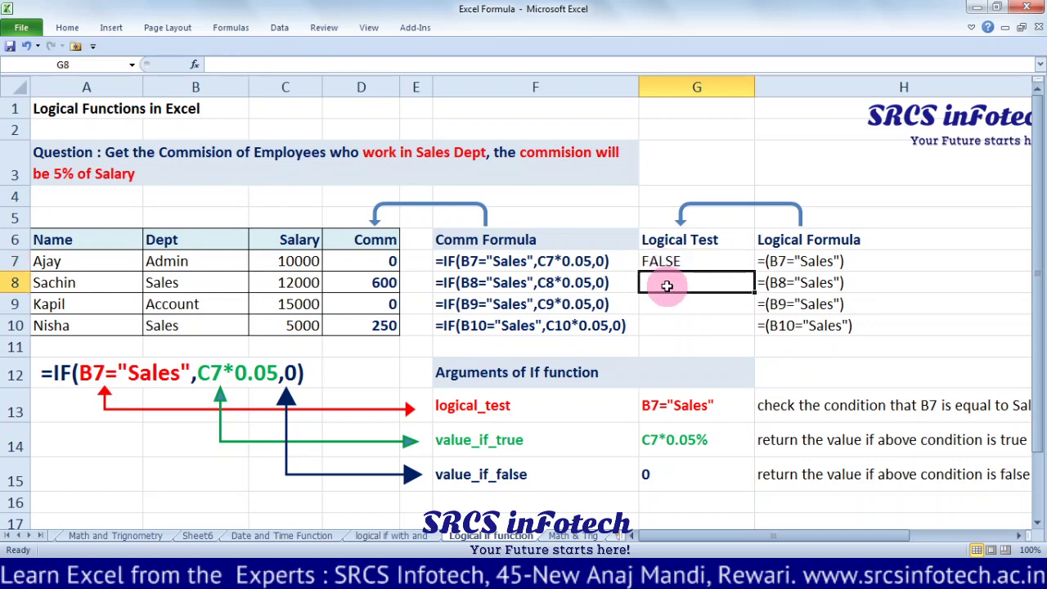
type("=")
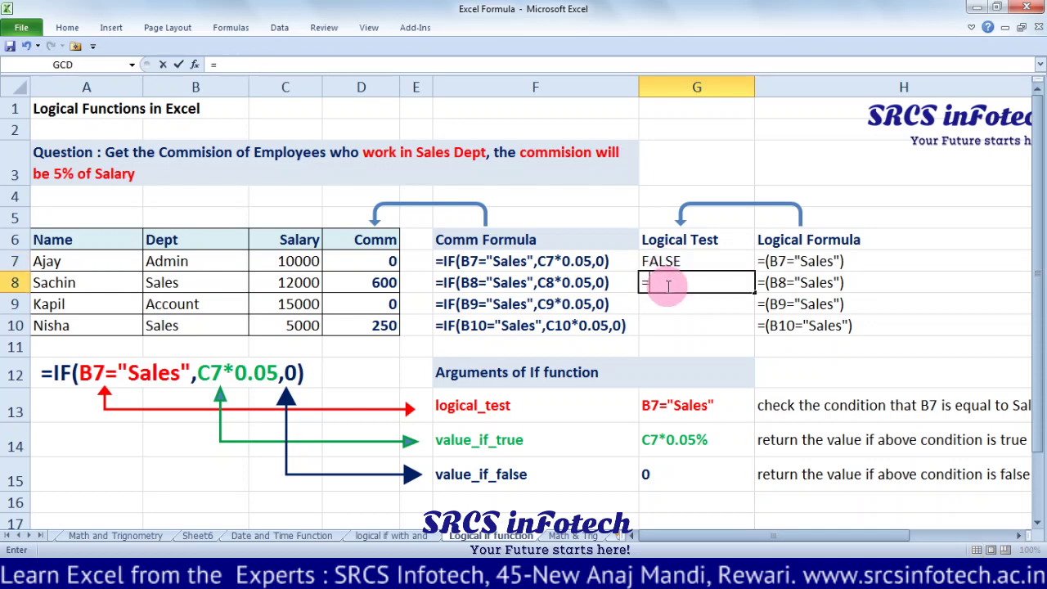
key("Left")
key("Left")
key("Left")
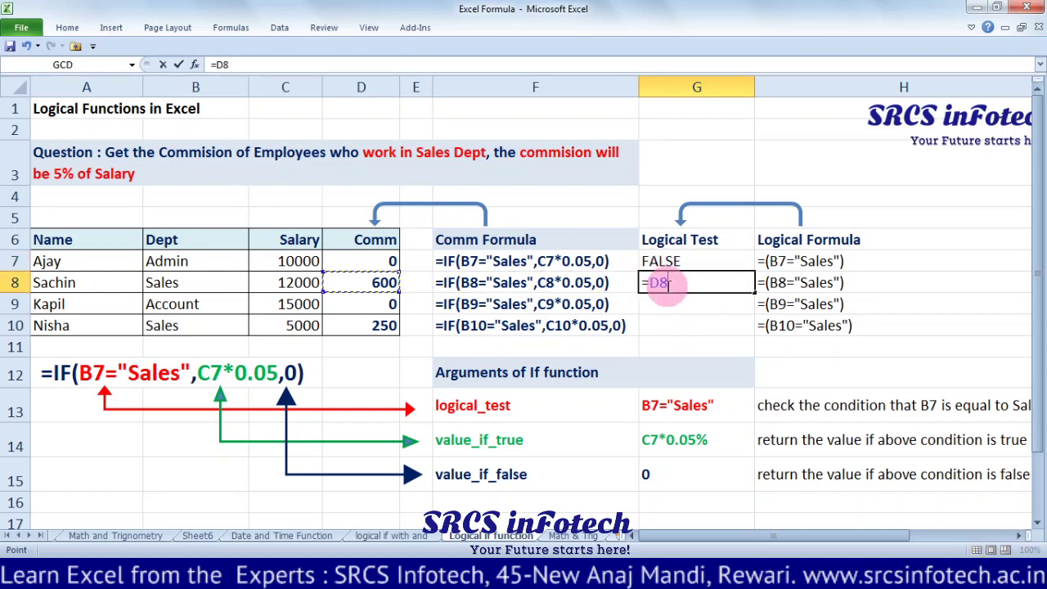
key("Left")
key("Left")
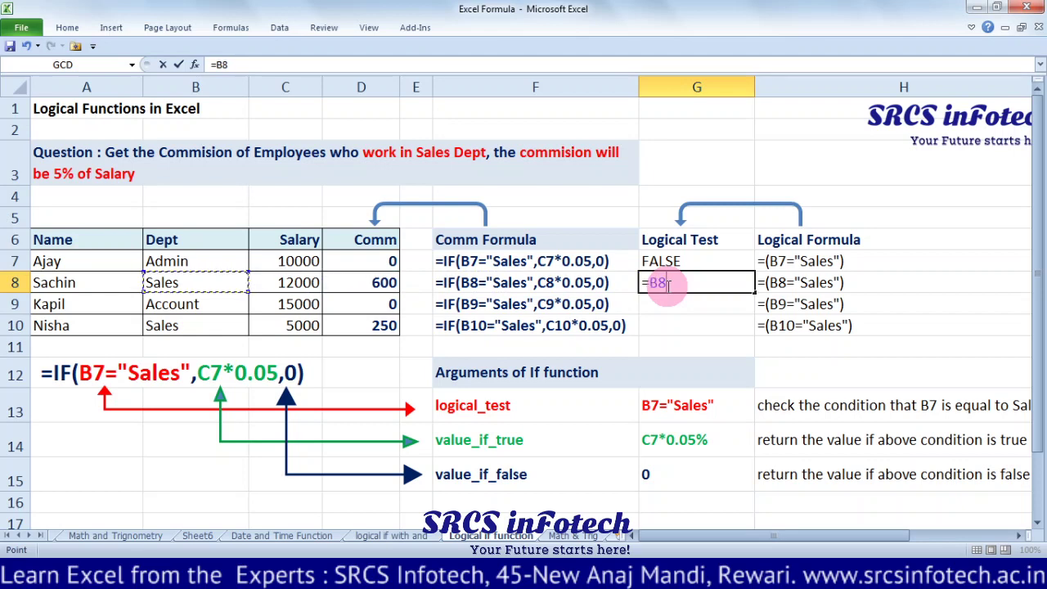
type("=")
type("\"")
type("sales")
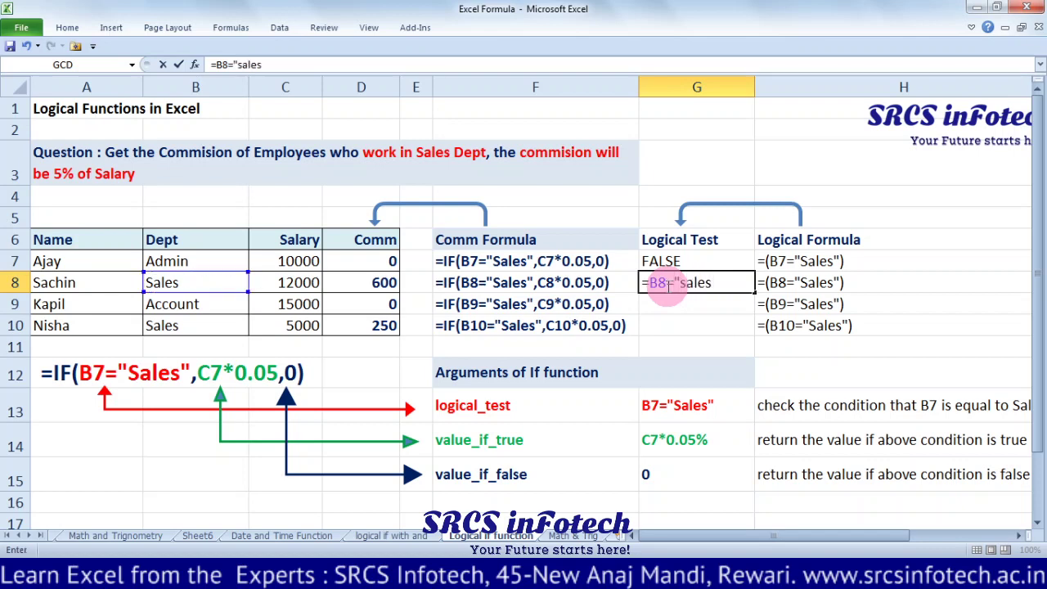
type("\"")
key("Return")
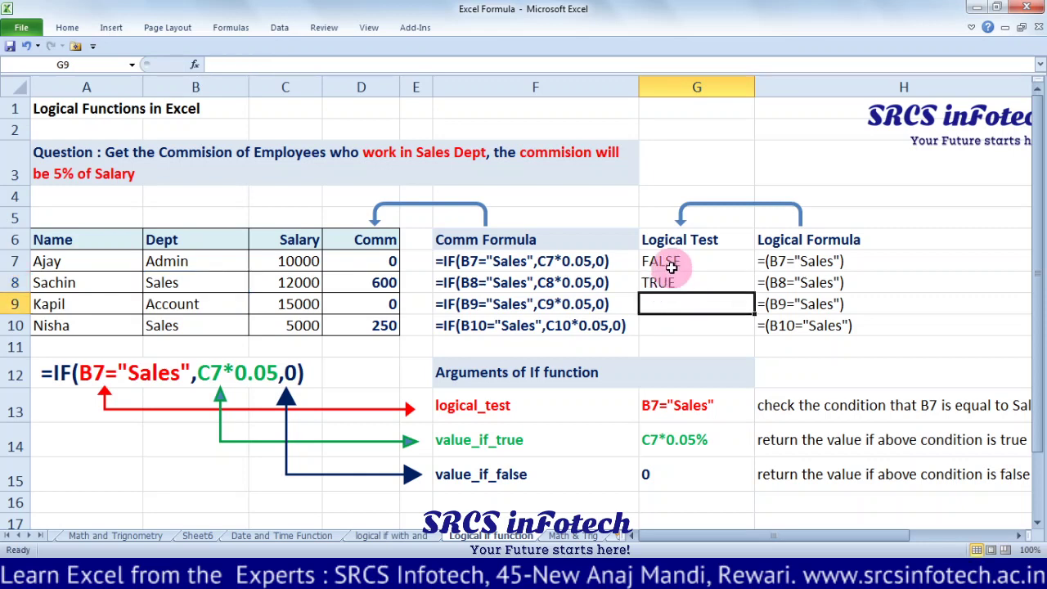
left_click(663, 263)
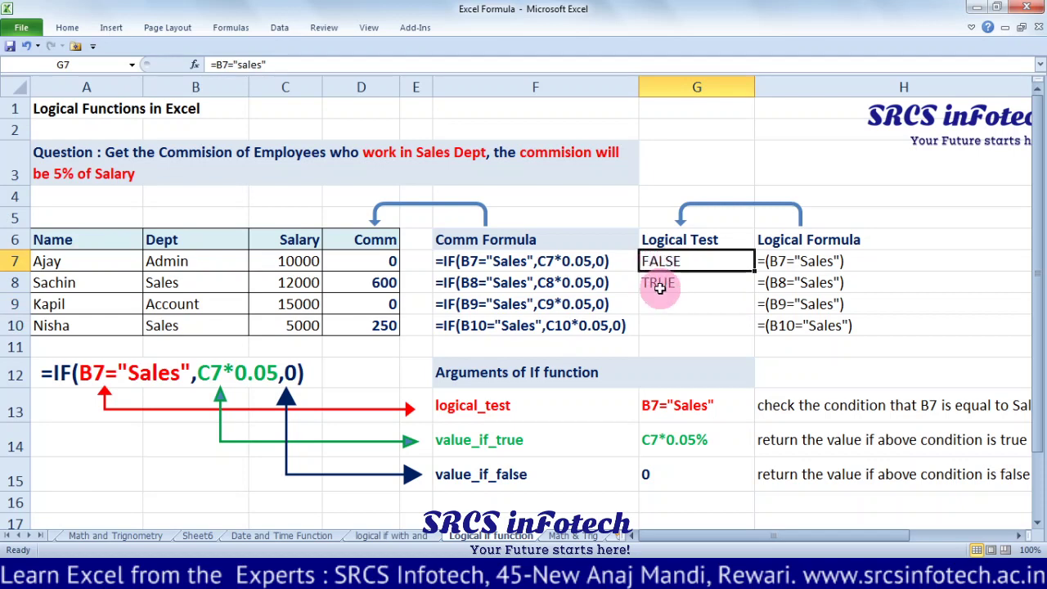
left_click_drag(660, 282, 664, 325)
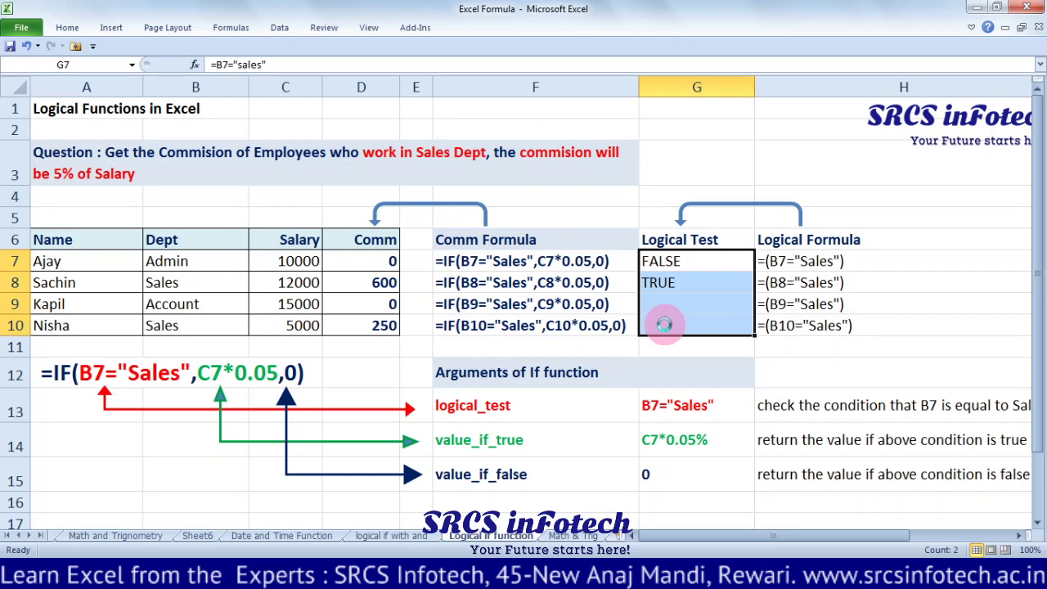
key("ctrl+d")
left_click(678, 262)
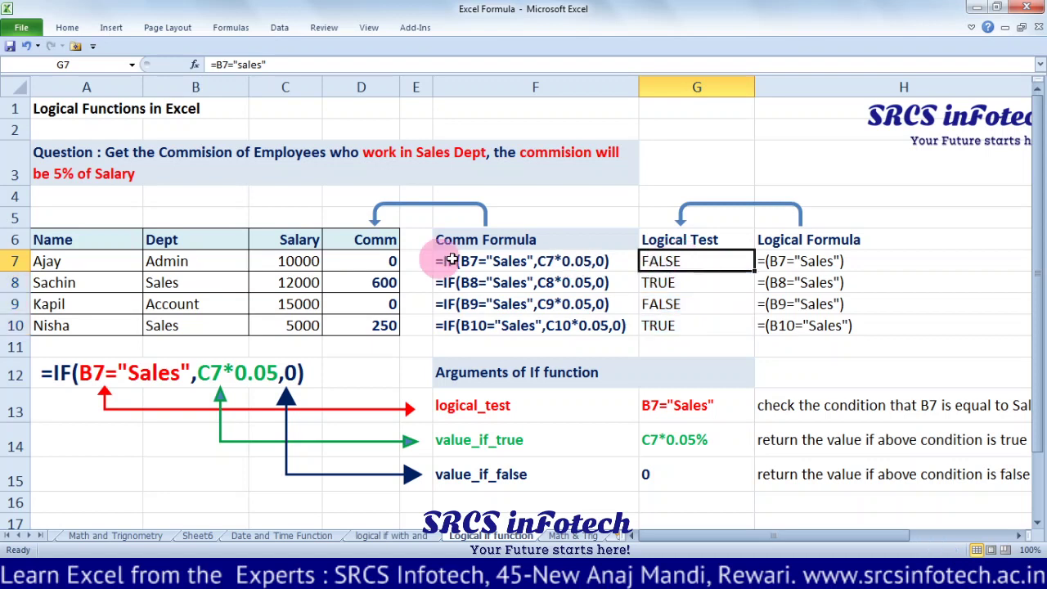
left_click(210, 259)
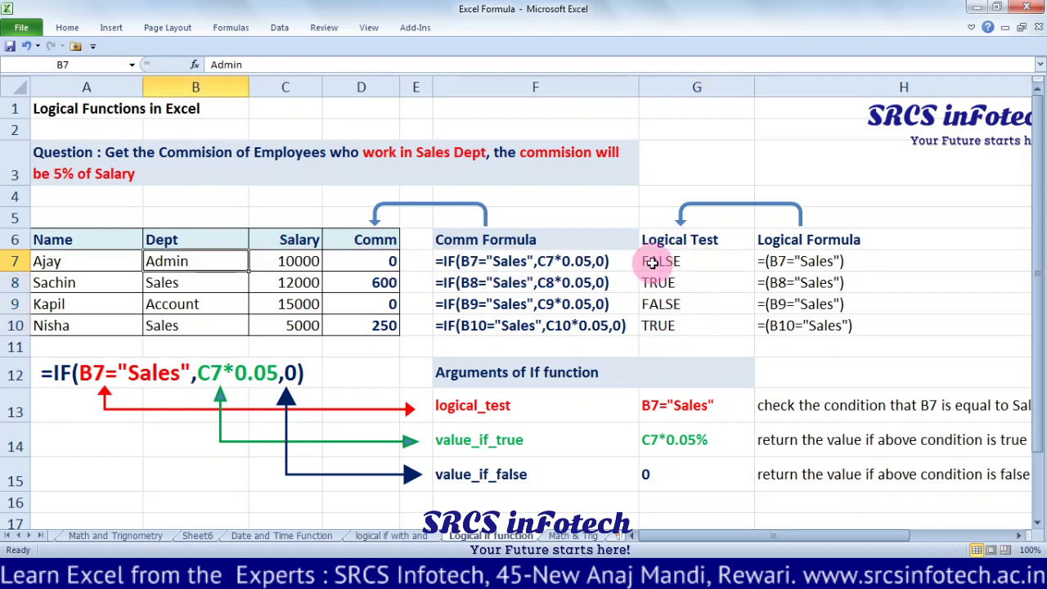
left_click(664, 261)
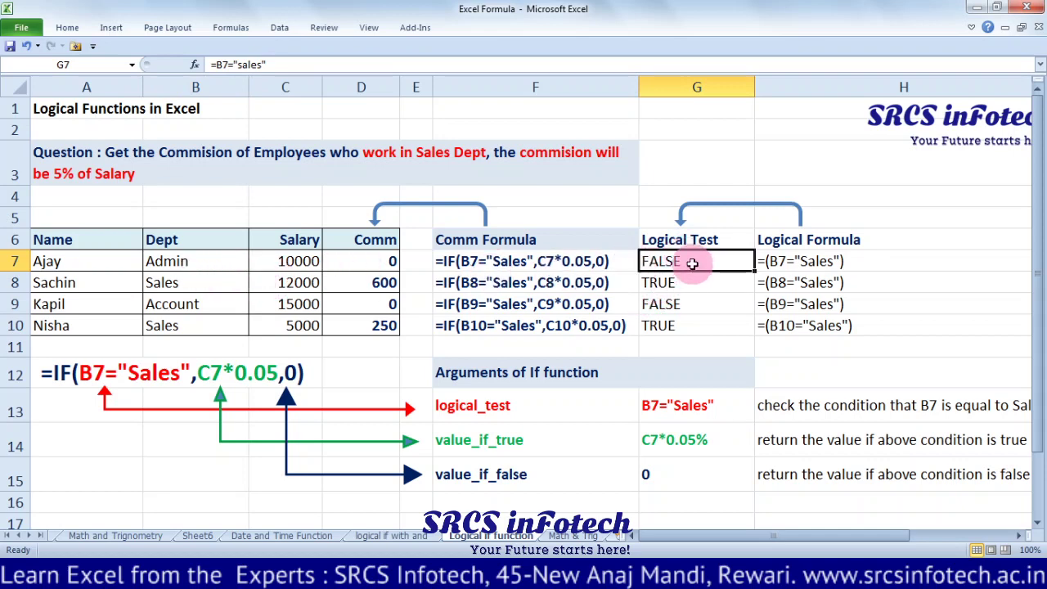
left_click(664, 283)
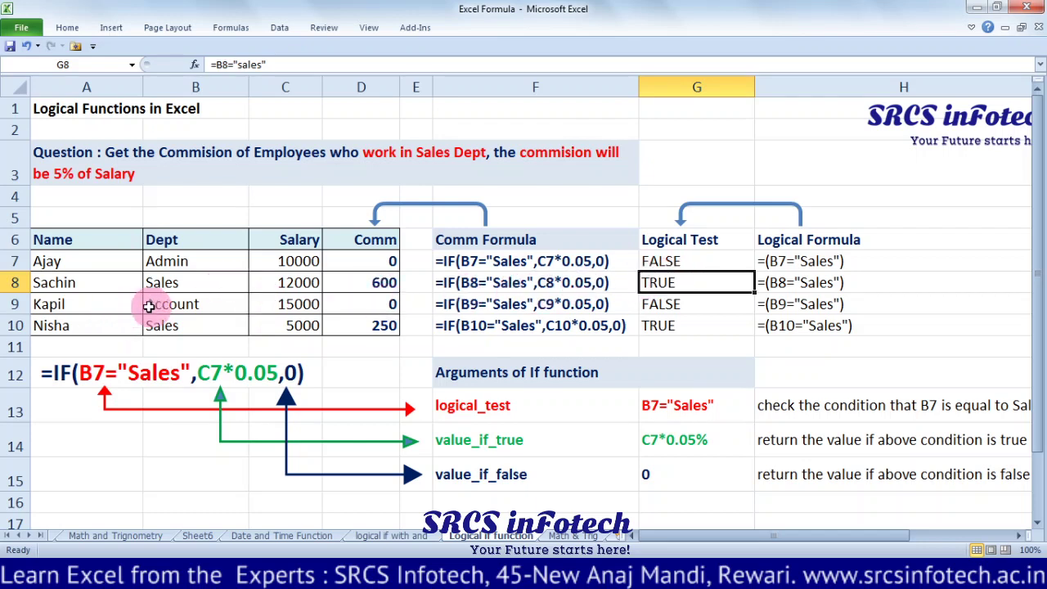
left_click(188, 304)
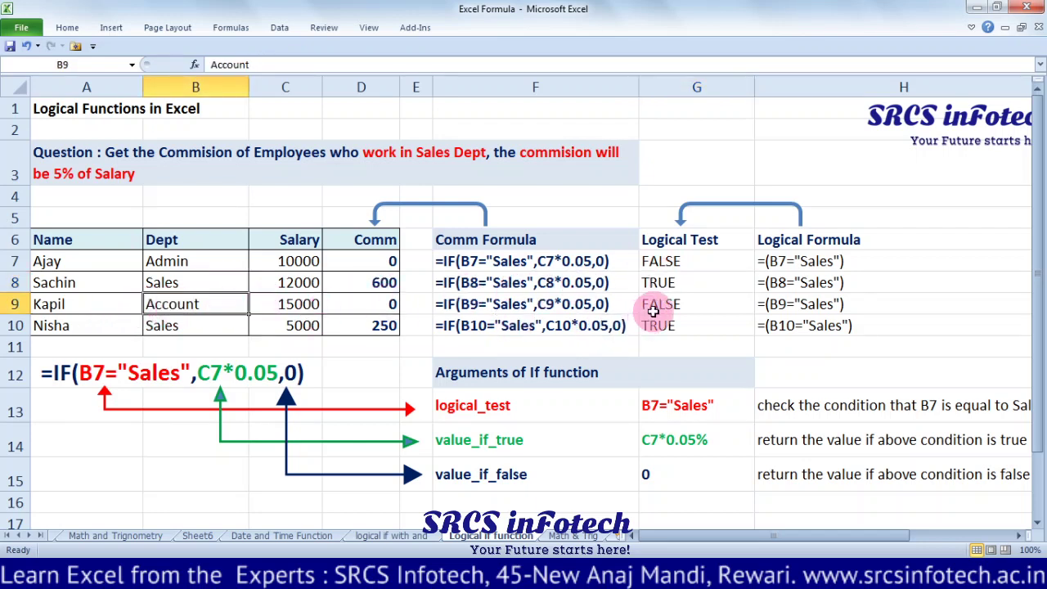
left_click(215, 334)
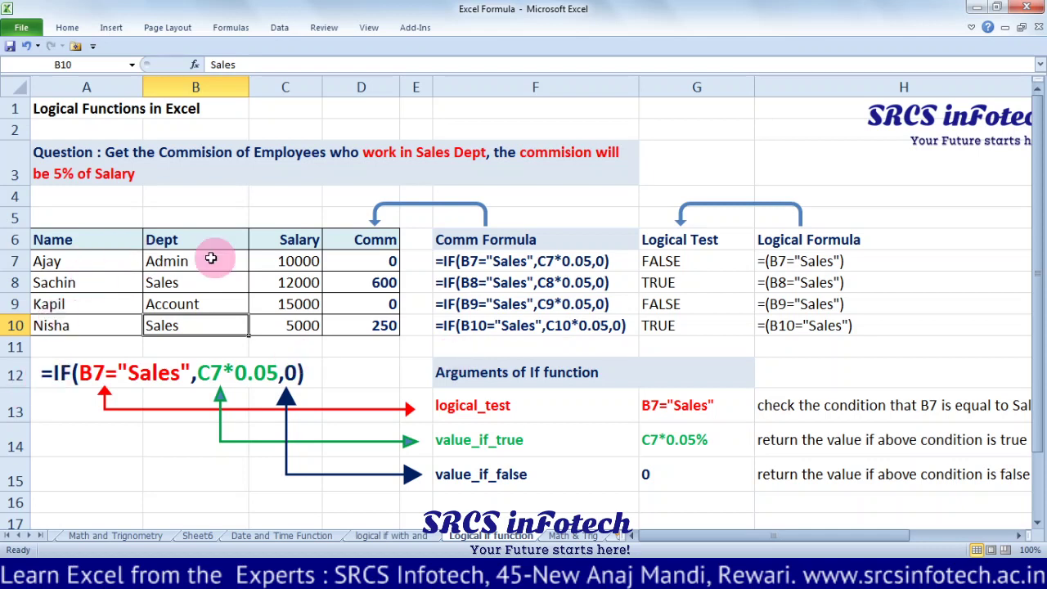
- Delete the 0, 600, 0, 250 commission values from D7:D10
left_click_drag(386, 264, 379, 322)
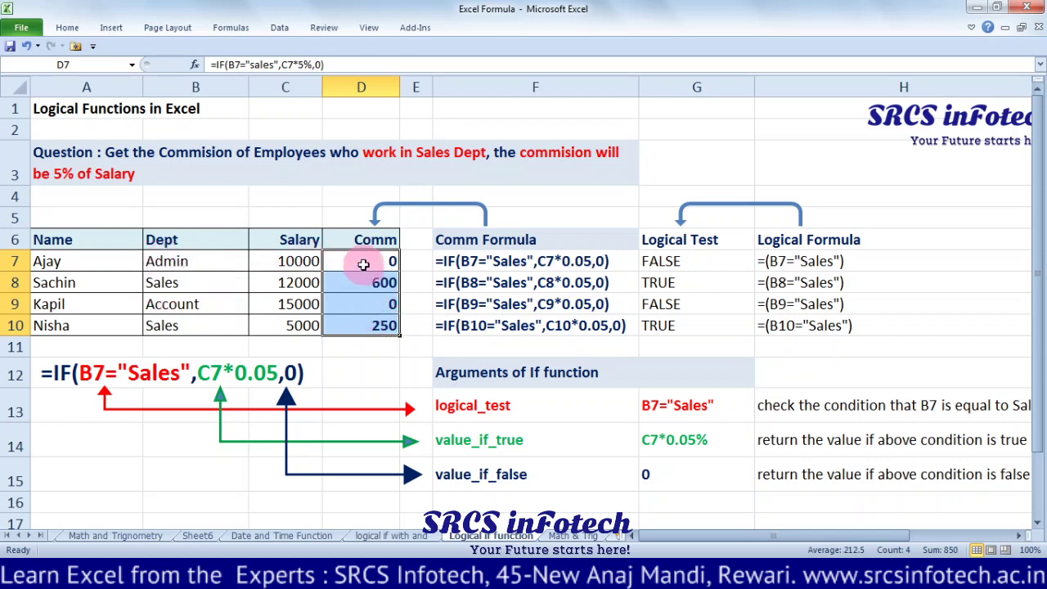
left_click_drag(361, 266, 363, 324)
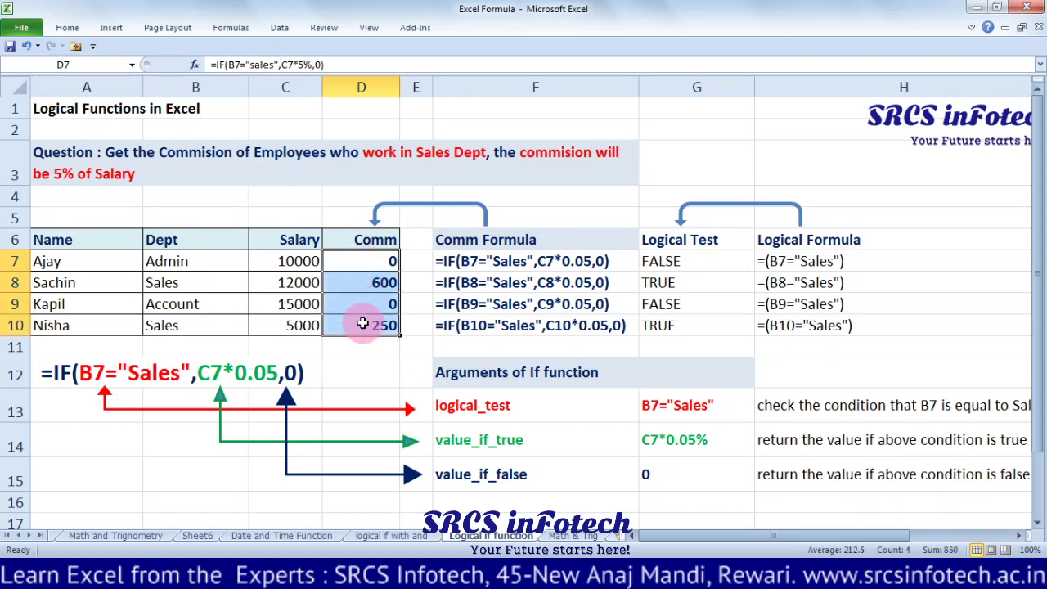
key("Delete")
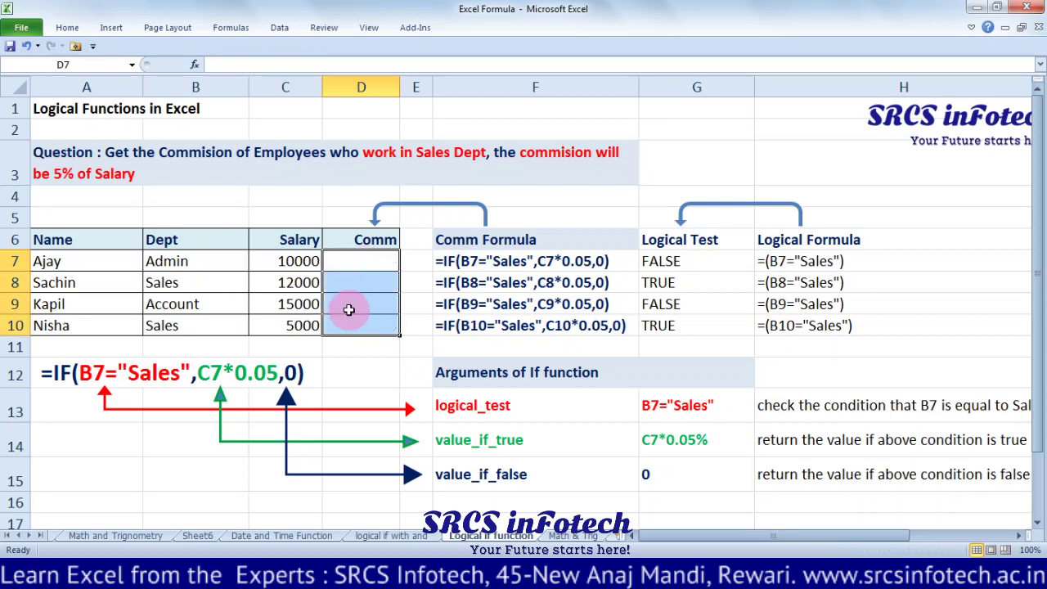
left_click(337, 366)
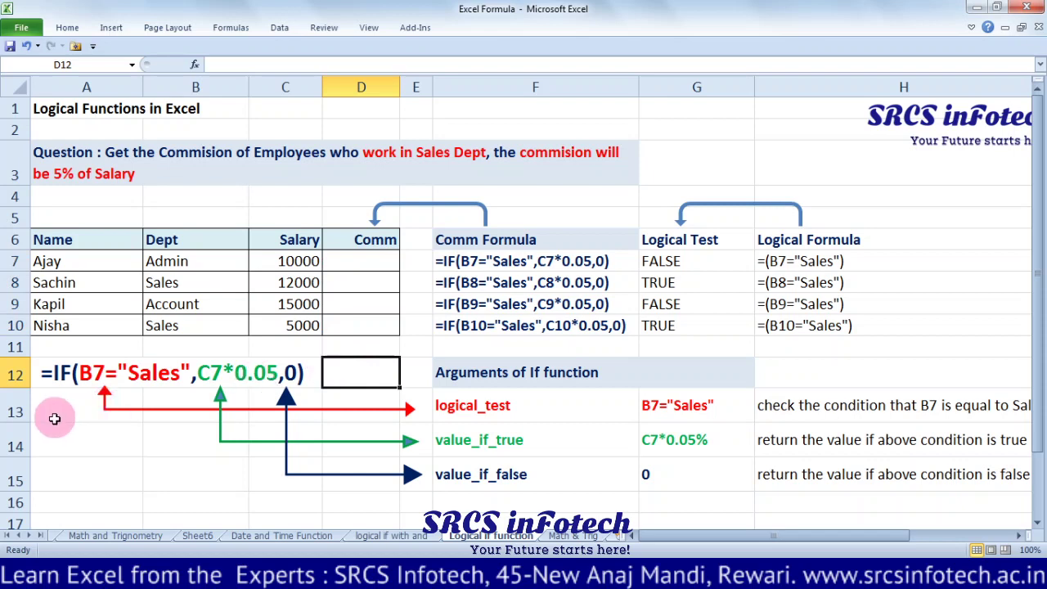
- Review the example IF formula in A12, then select D7 for the commission formula
left_click(43, 373)
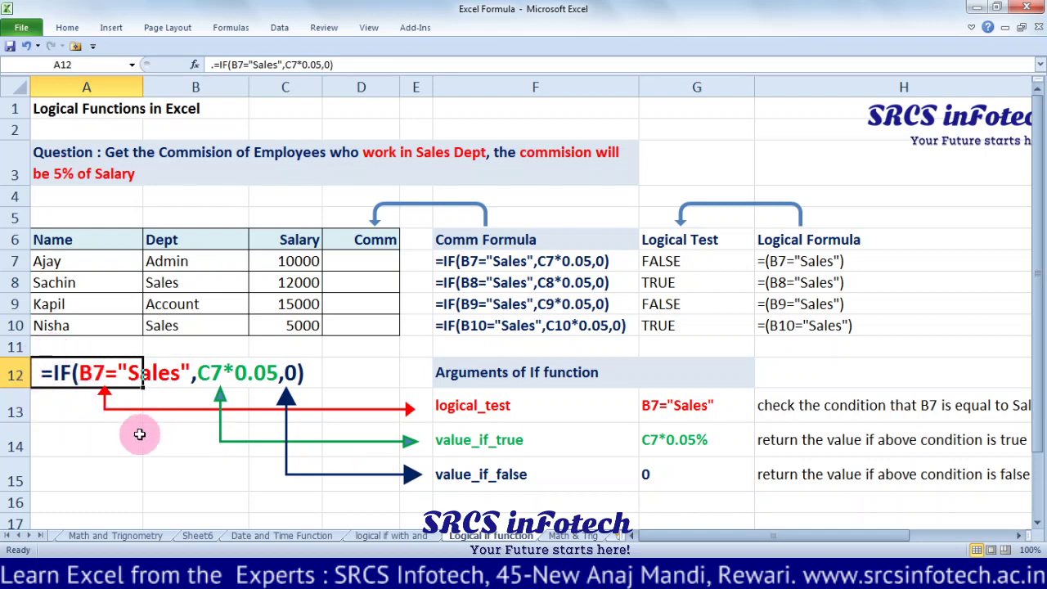
left_click(338, 263)
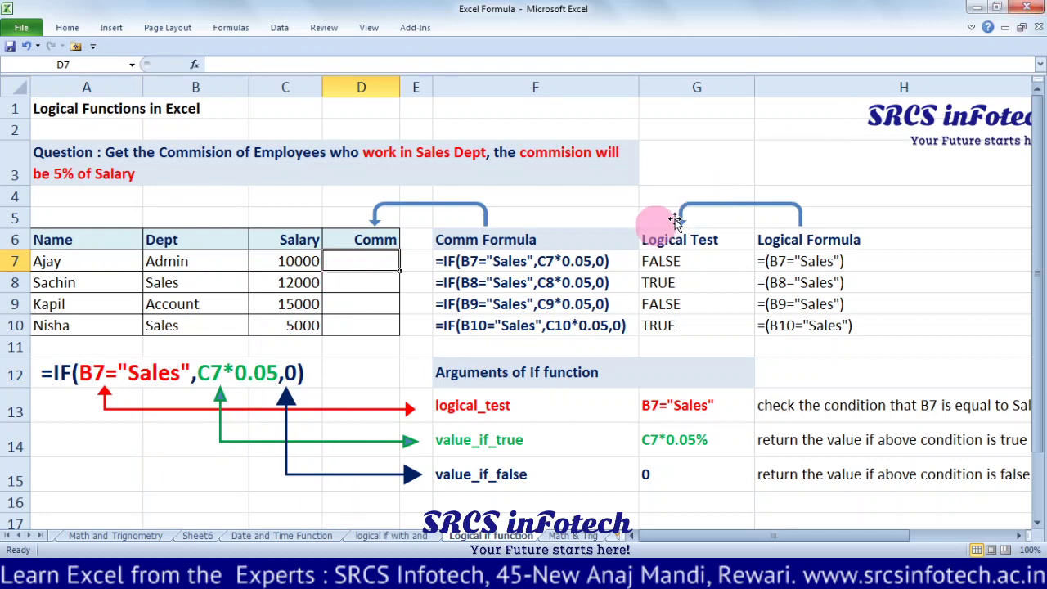
- Enter the partial formula =IF(B7="sales"," in D7, dismissing an unrelated system error
type("=")
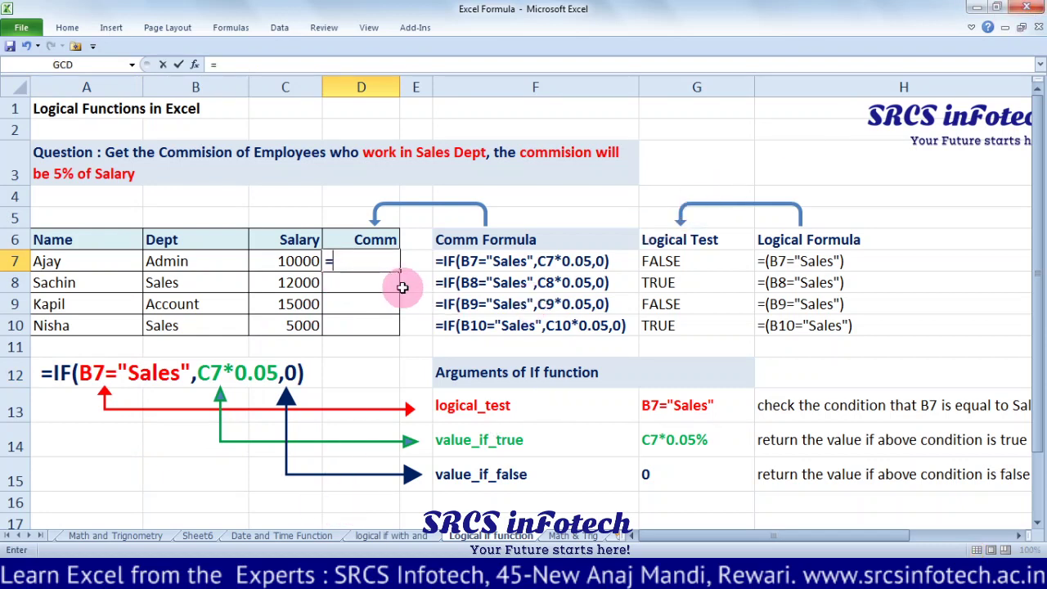
type("if")
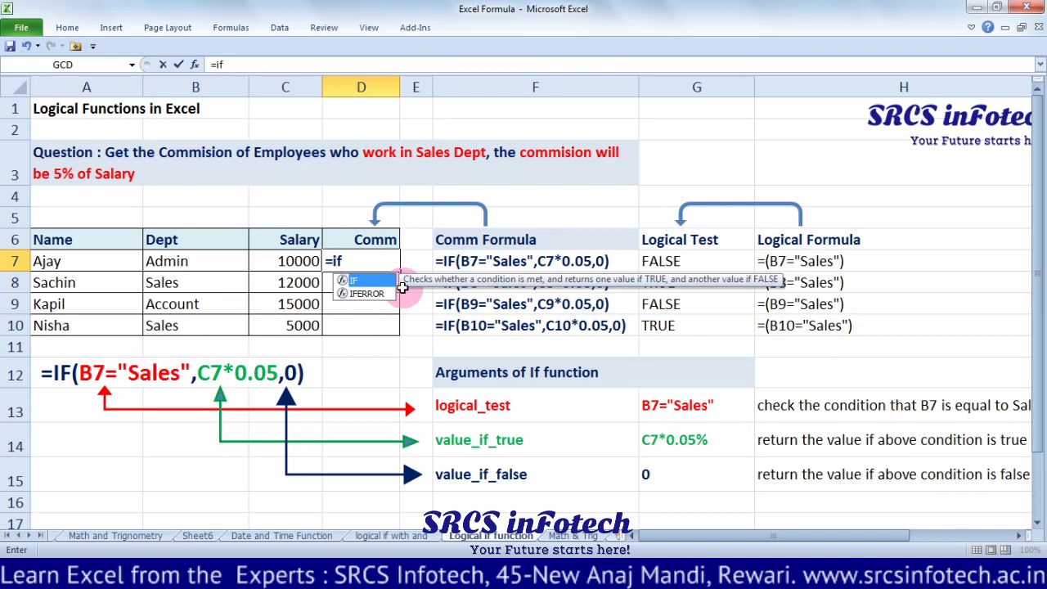
key("Tab")
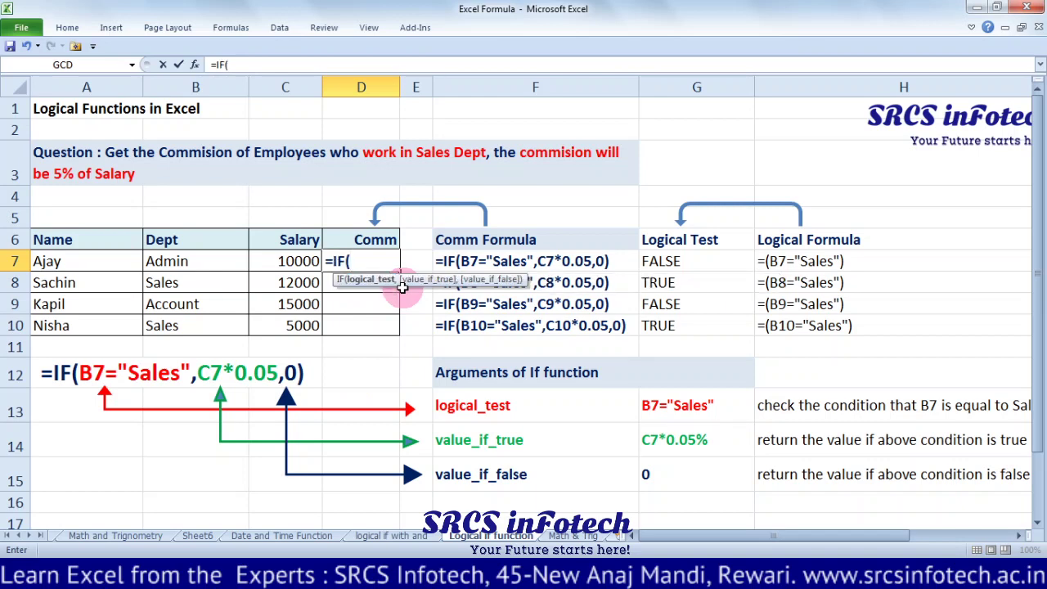
left_click(163, 264)
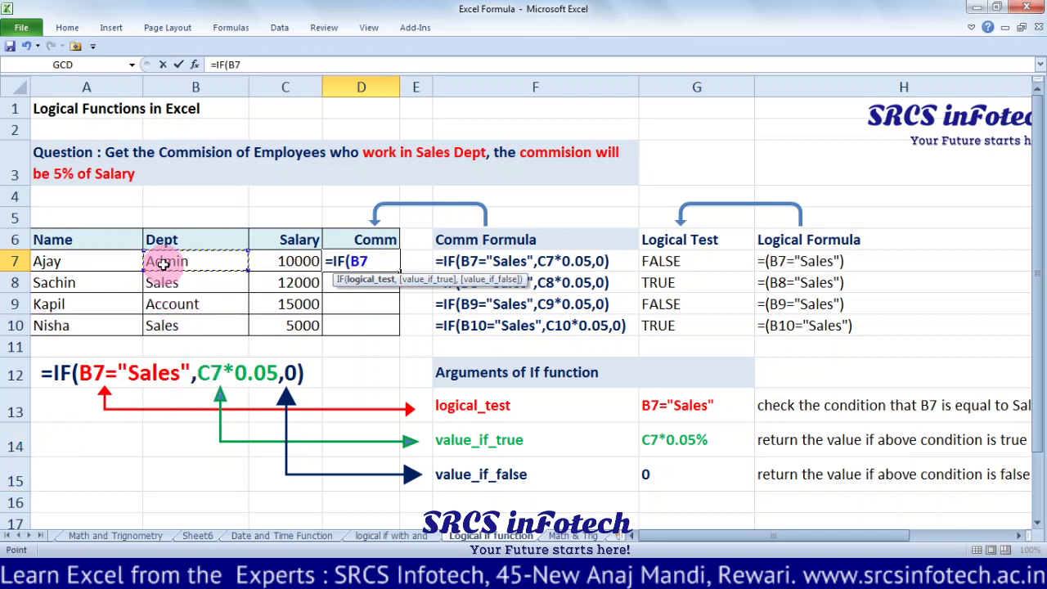
type("=\"s")
type("ales")
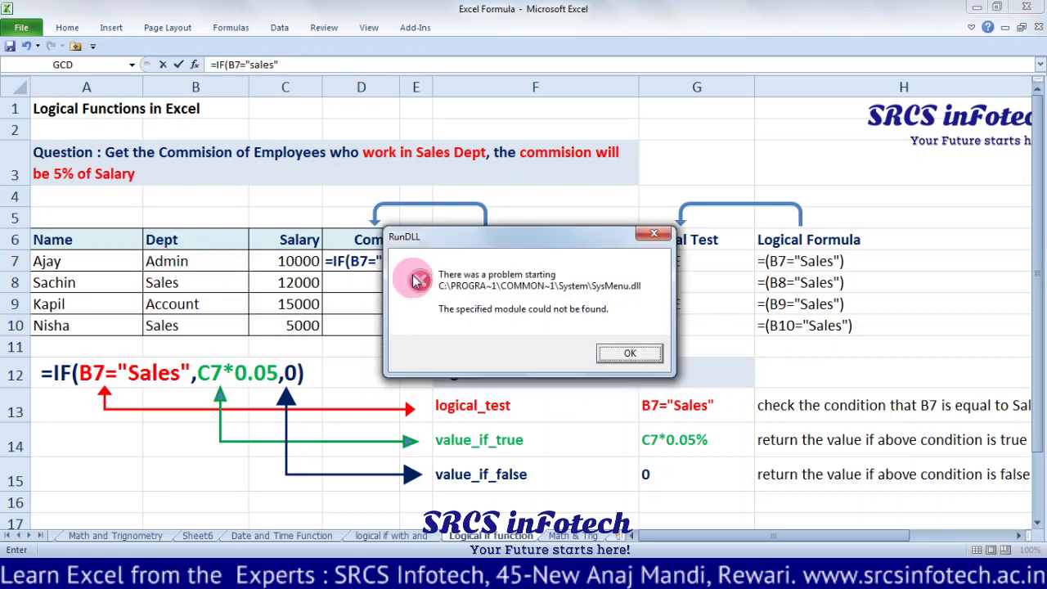
left_click(606, 355)
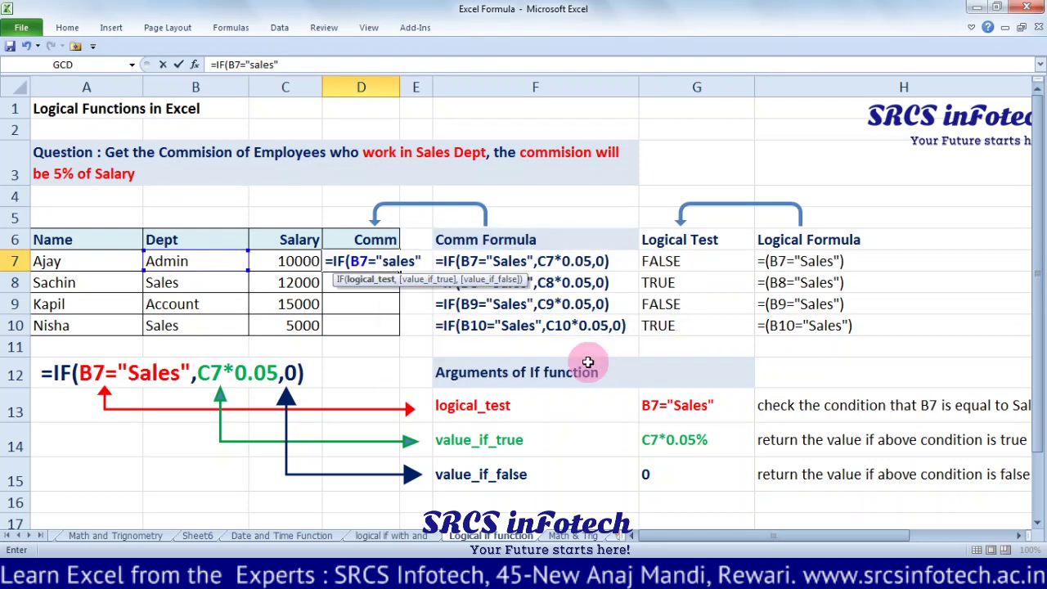
type(",\"")
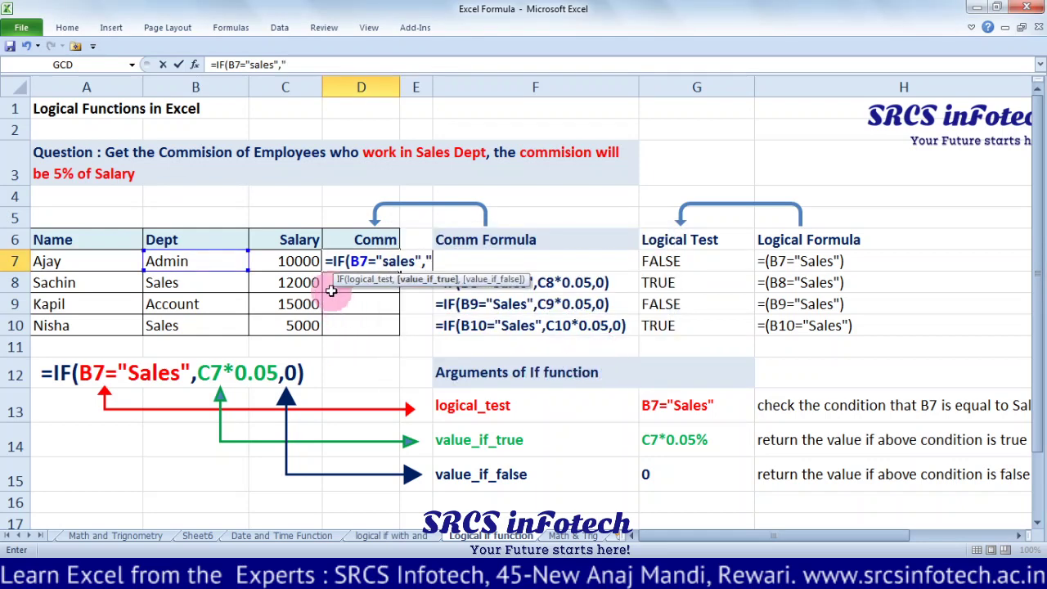
left_click(282, 264)
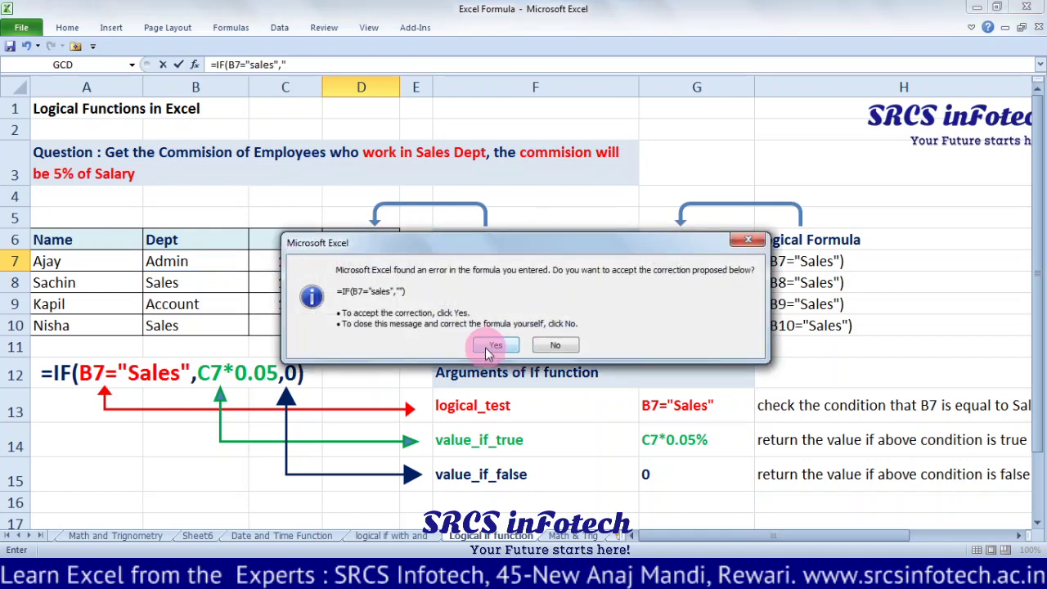
- Accept Excel's correction, then edit D7 to =IF(B7="sales",C7*5%,0), showing 0
left_click(485, 348)
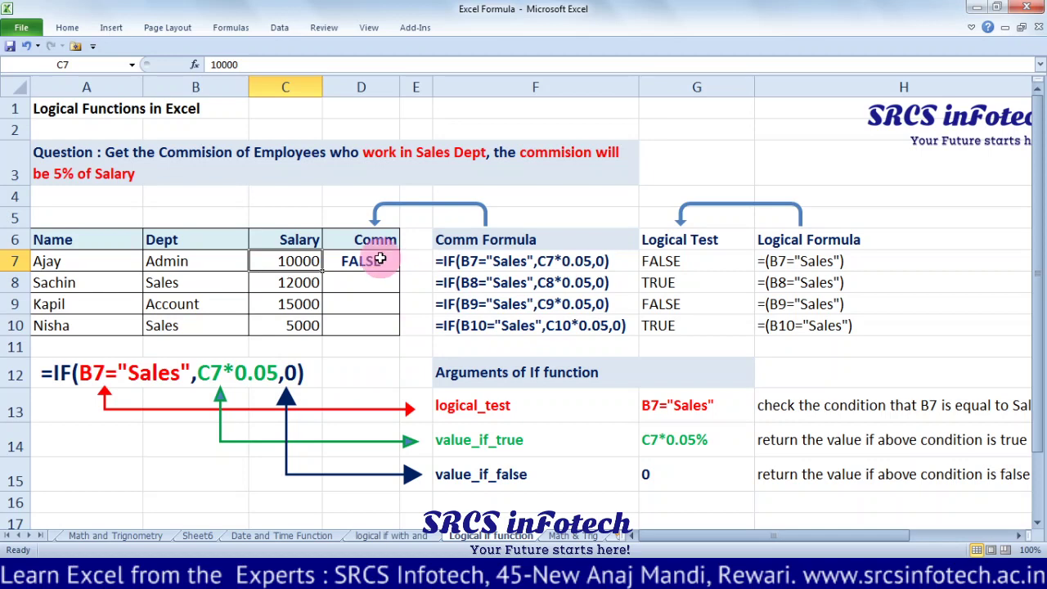
left_click(381, 262)
double_click(378, 261)
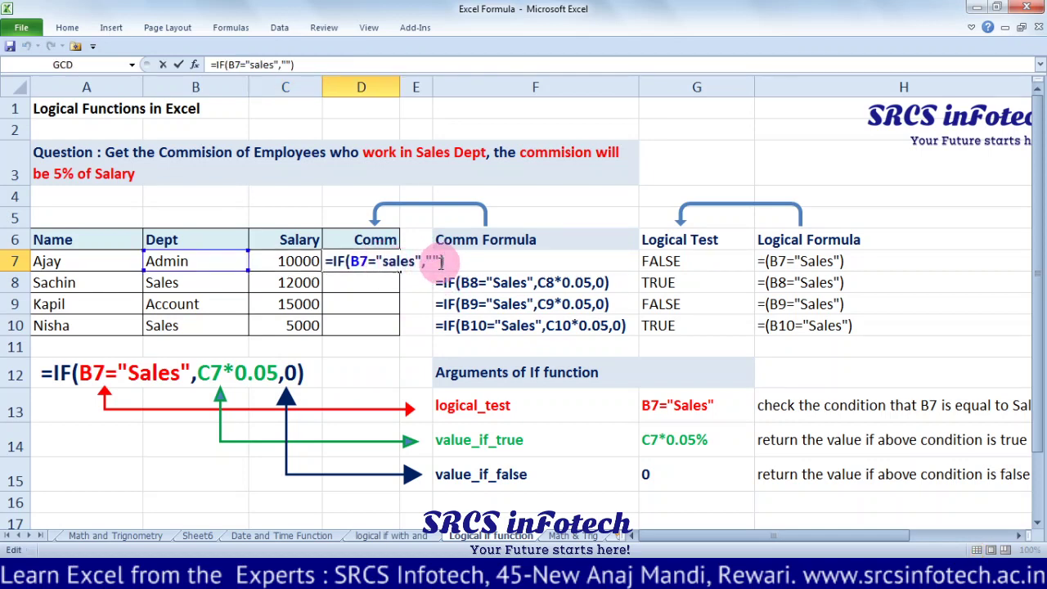
left_click(437, 260)
key("BackSpace")
key("BackSpace")
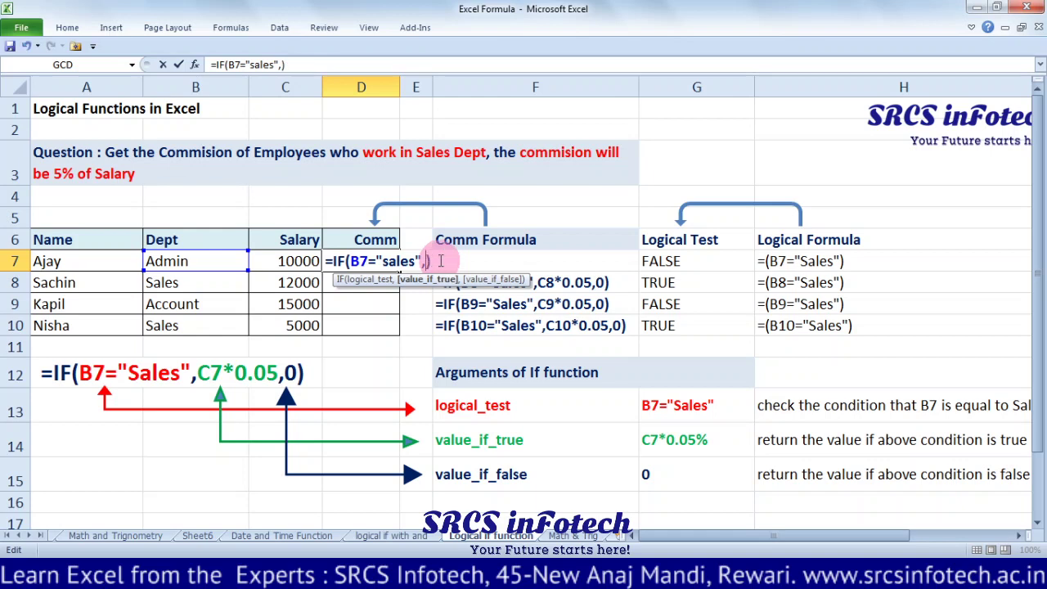
left_click(288, 260)
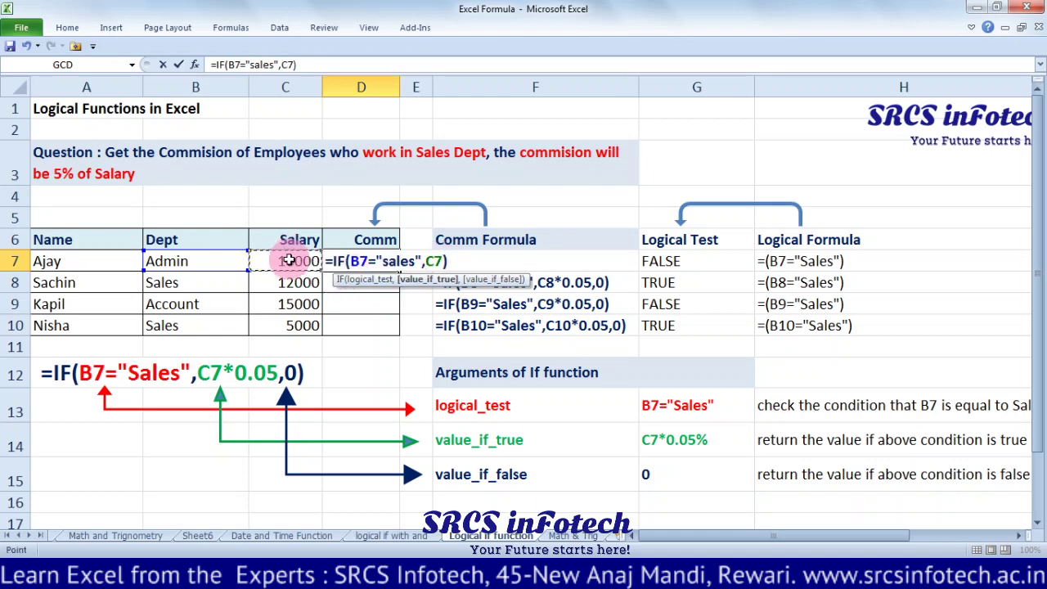
type("*5")
type("%,")
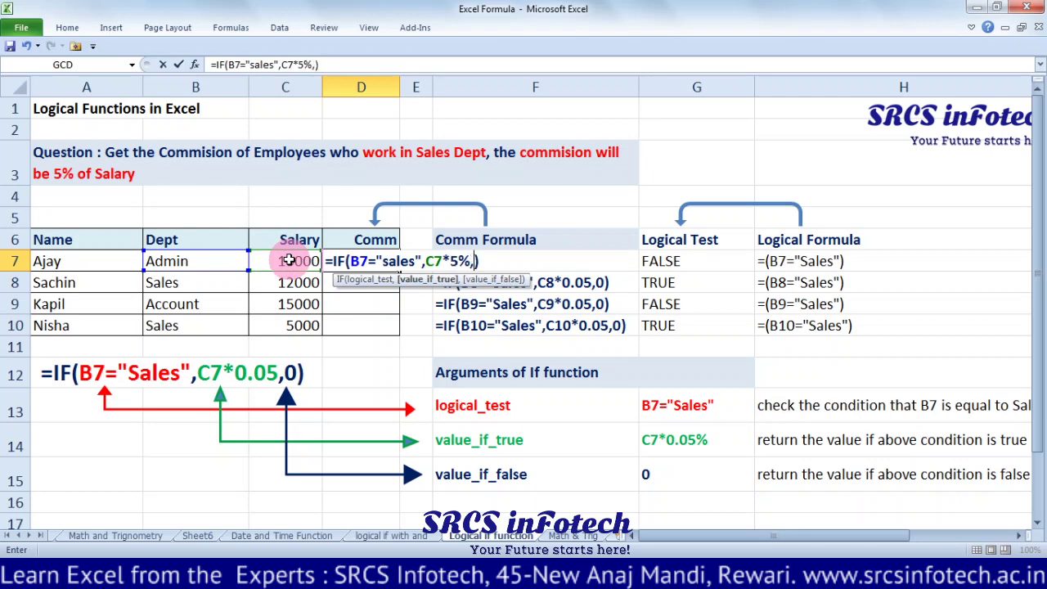
type("0")
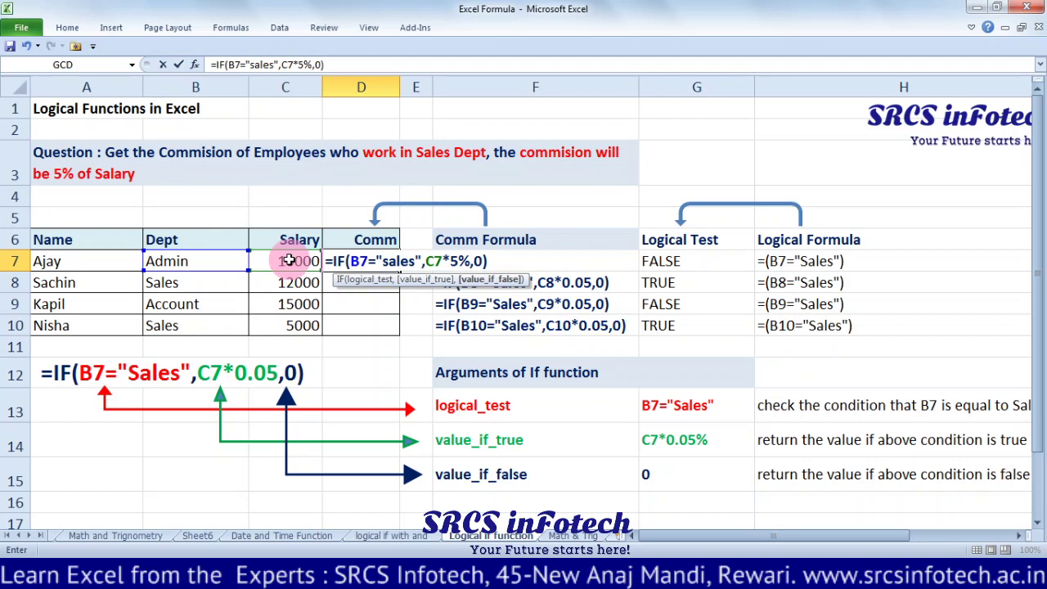
key("Return")
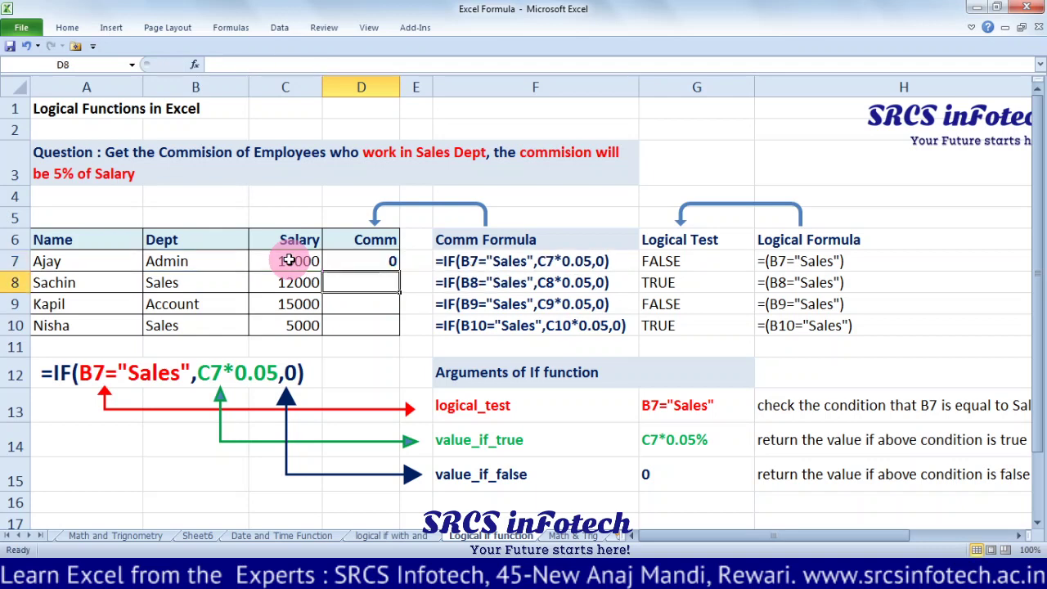
left_click(199, 264)
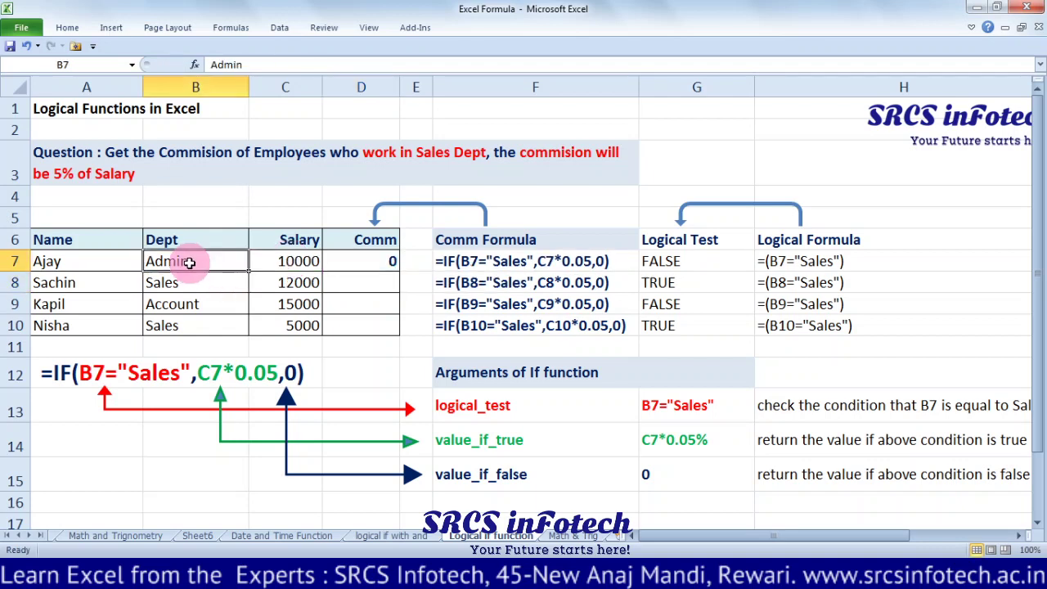
- Enter =IF(B8="sales",C8*5% in D8 for Sachin's commission
left_click(366, 263)
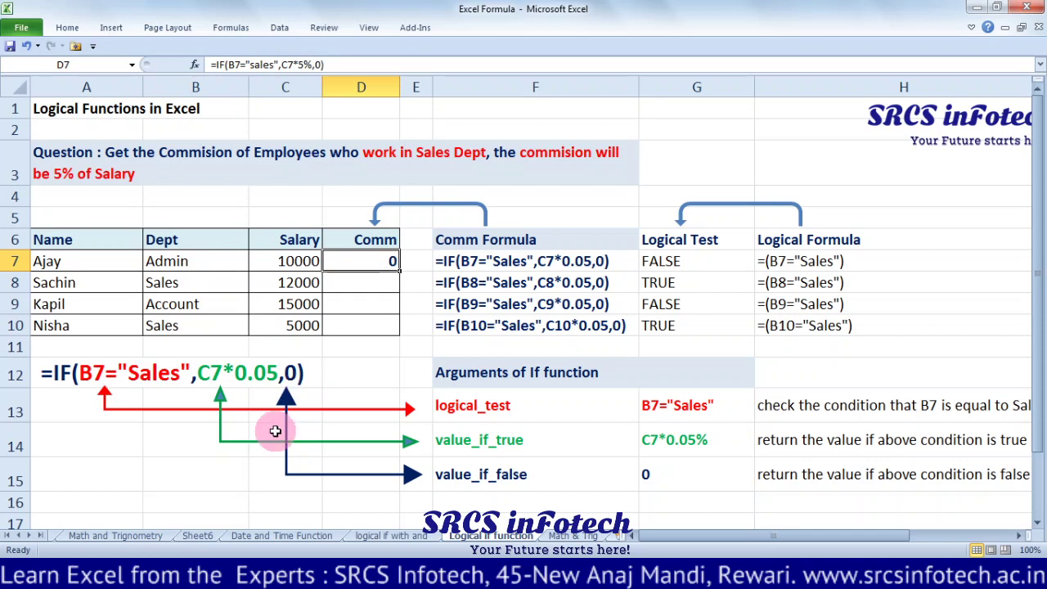
left_click(375, 284)
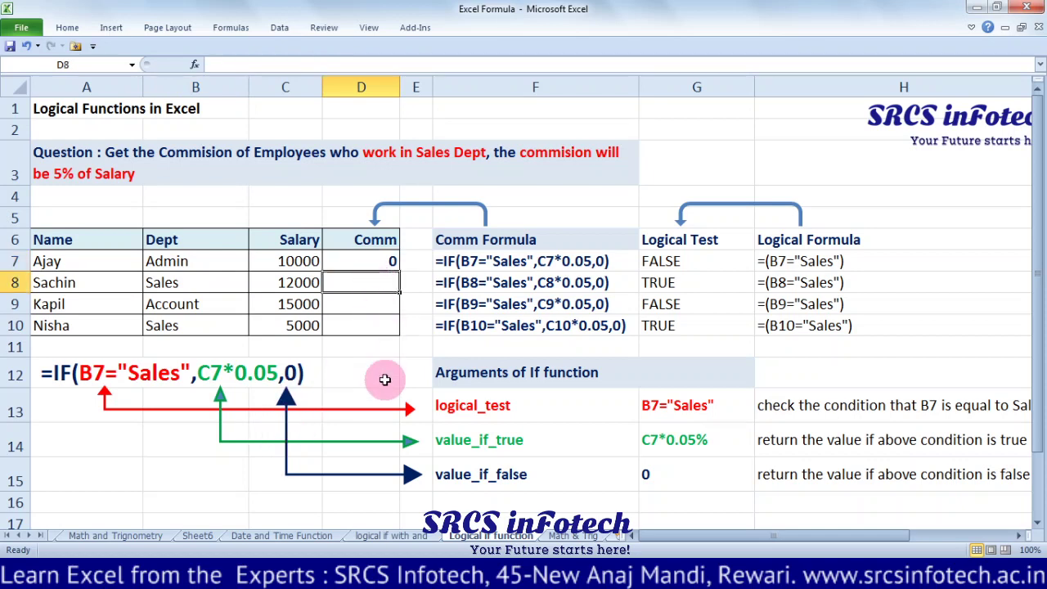
type("=")
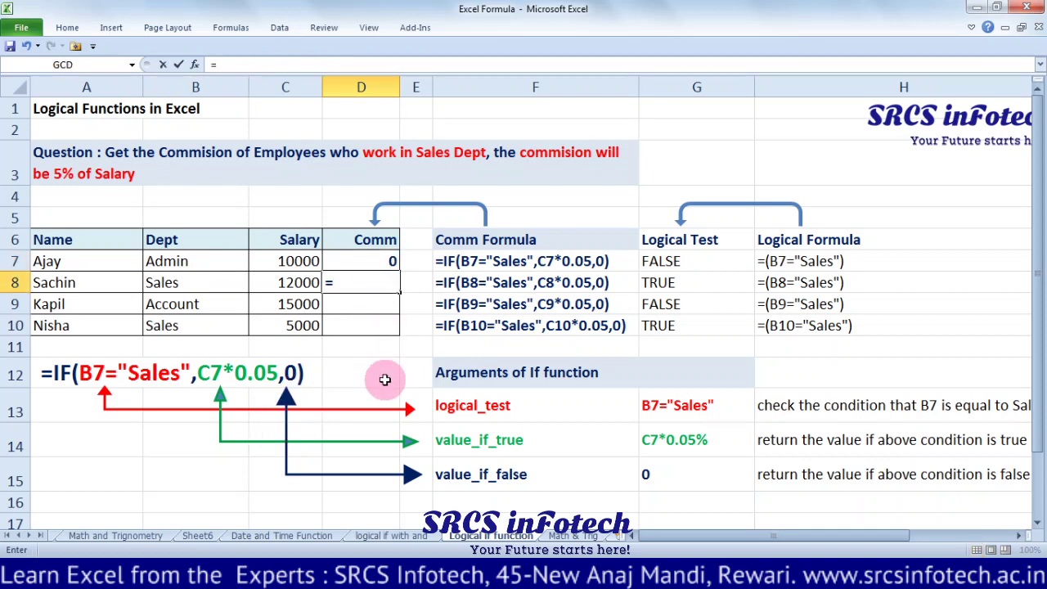
type("if")
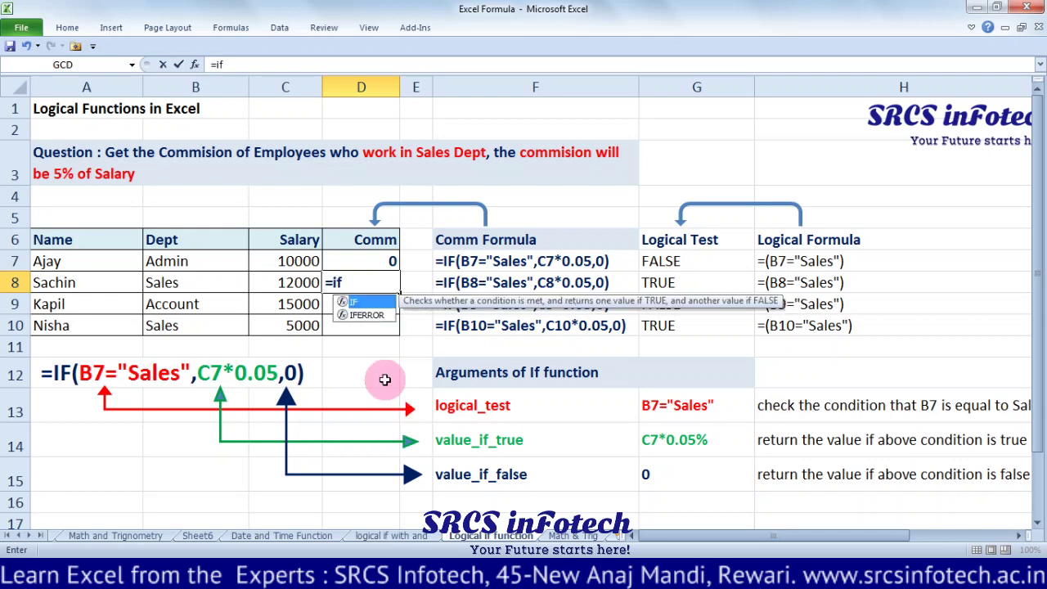
key("Tab")
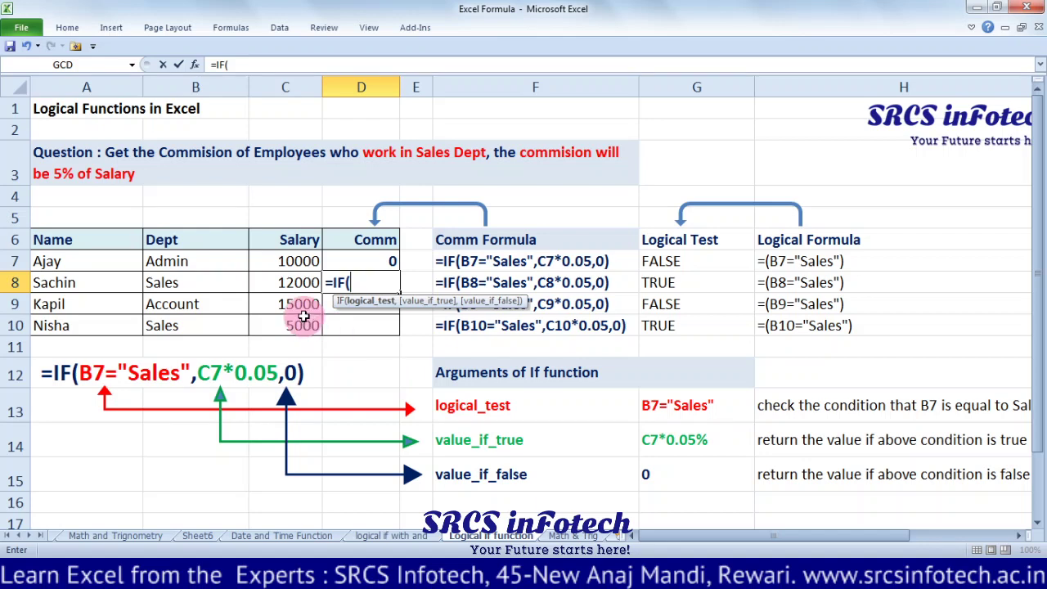
left_click(174, 281)
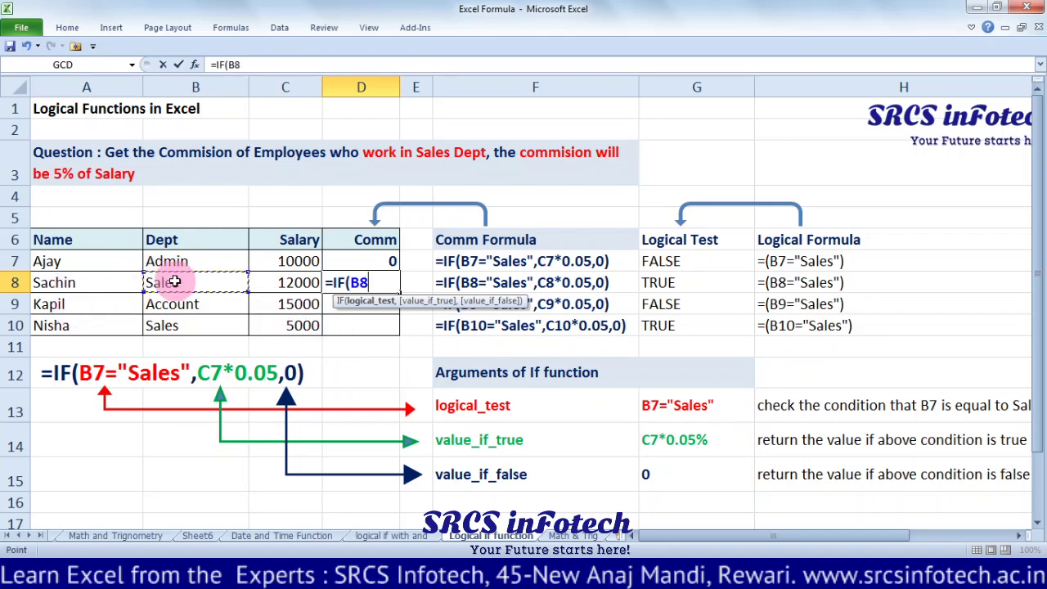
type("=\"")
type("sal")
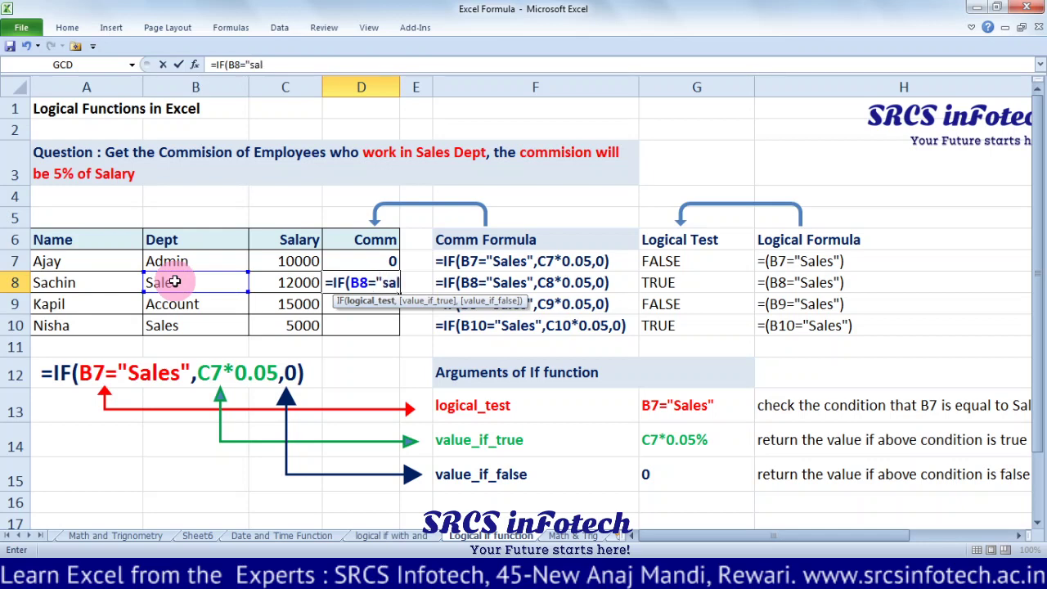
type("es\"")
type(",")
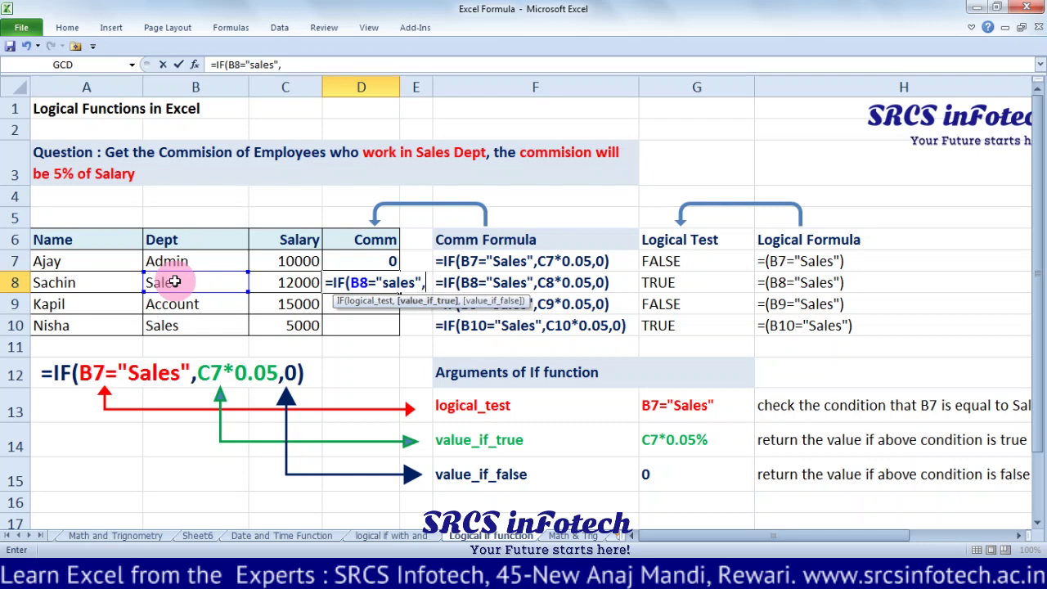
left_click(278, 282)
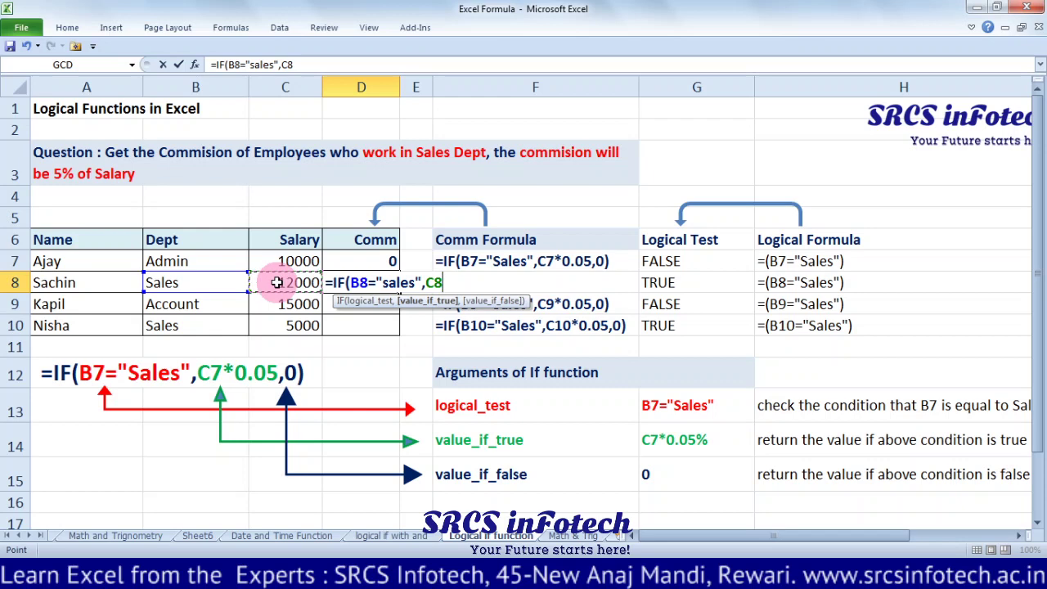
type("*5")
type("%")
key("Return")
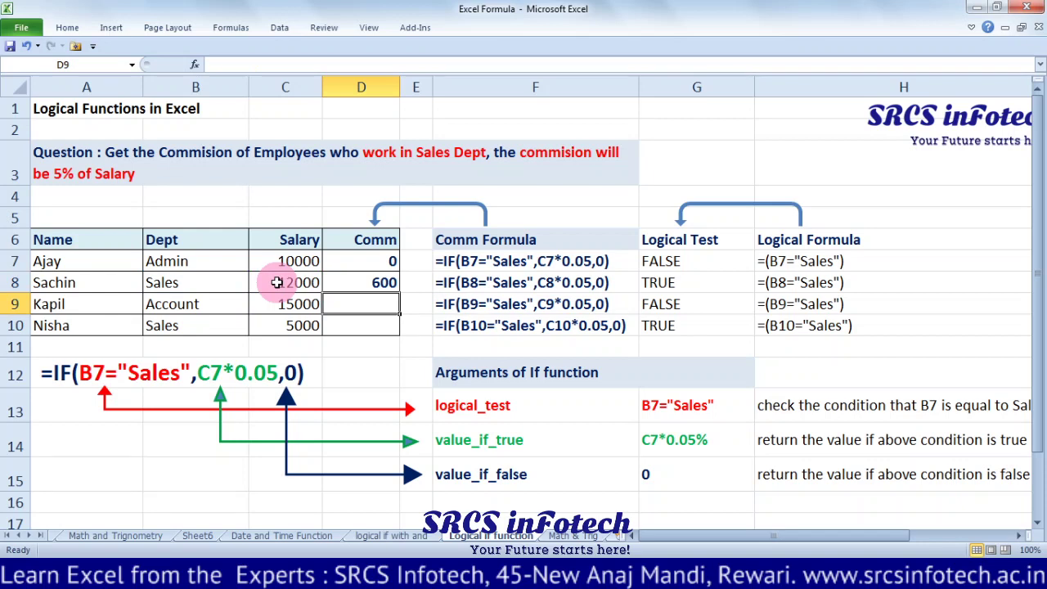
- Complete D8's formula with ,0) so it shows 600
key("Up")
key("F2")
key("BackSpace")
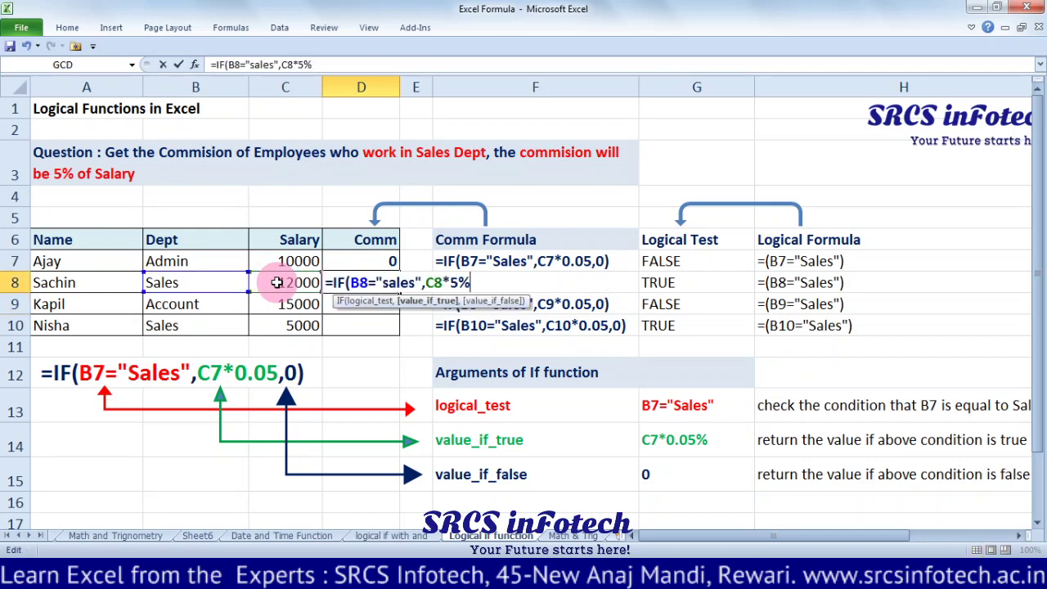
type(",0")
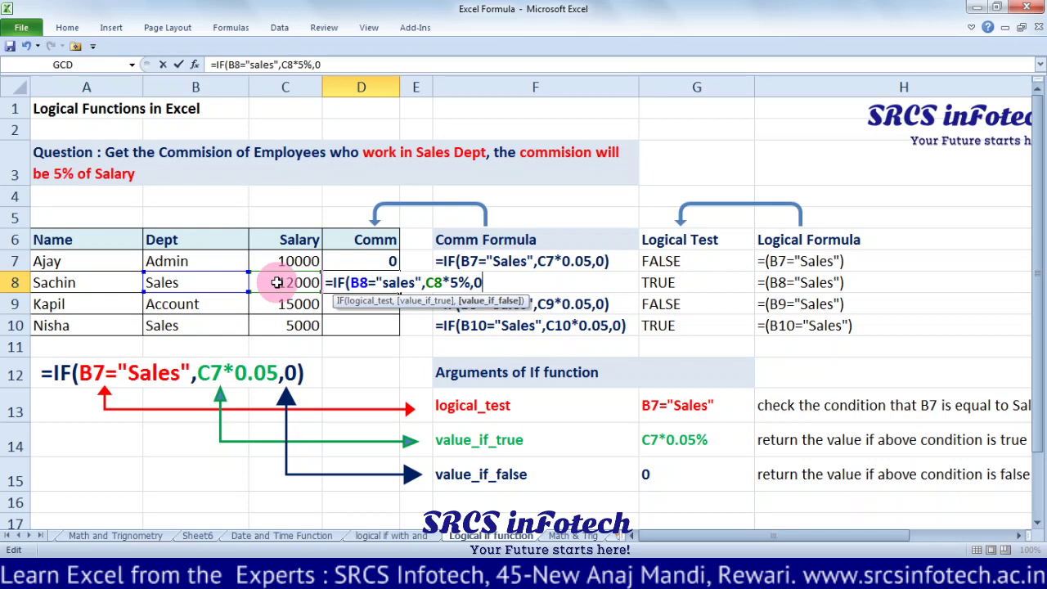
type(")")
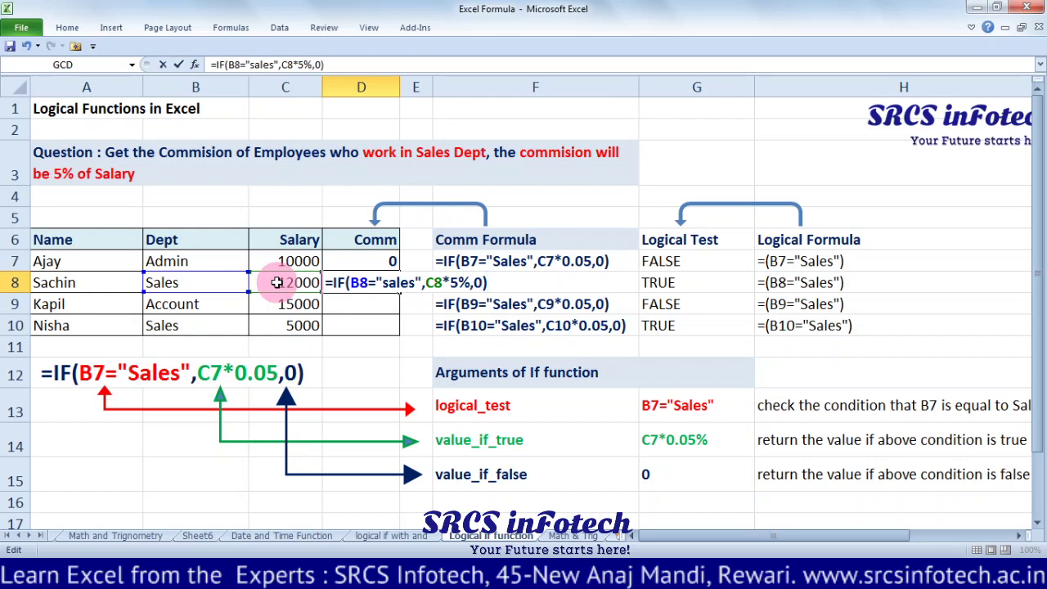
key("Return")
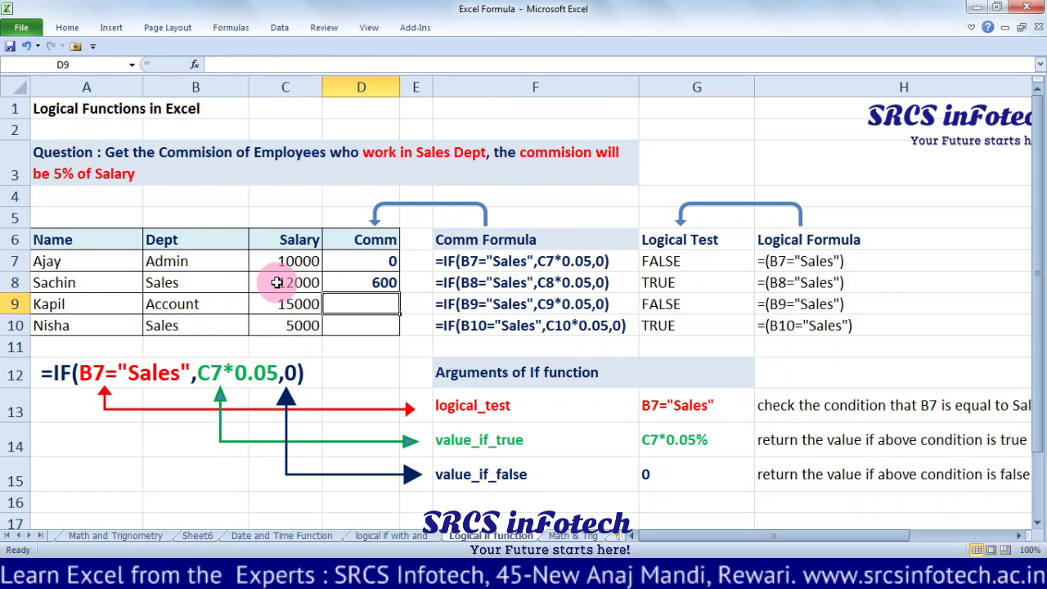
- Fill D7's formula down to D10 with Ctrl+D, then verify the D10 and D8 results
left_click(366, 258)
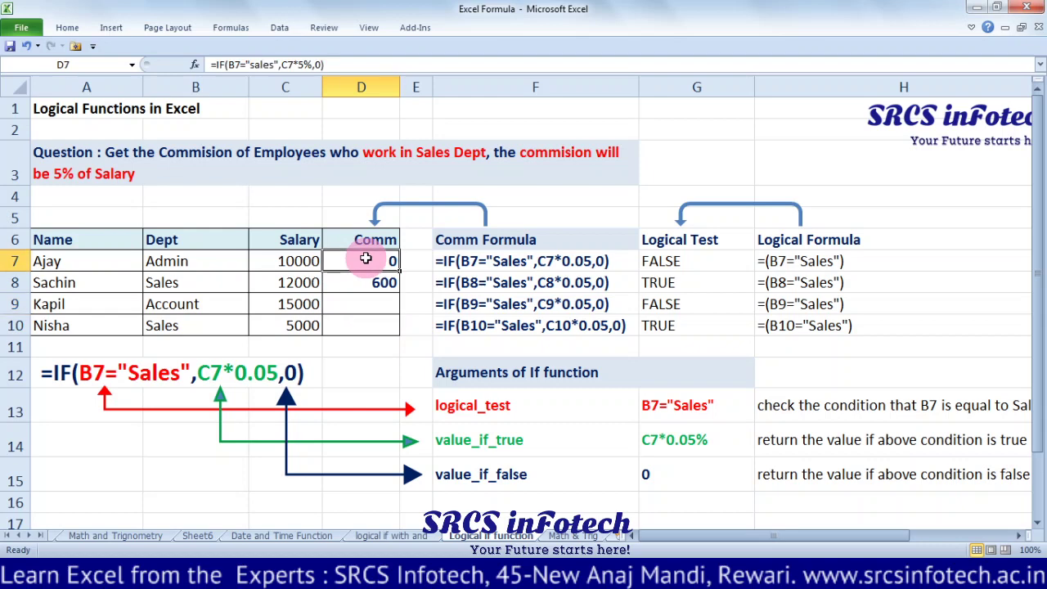
left_click_drag(366, 258, 361, 320)
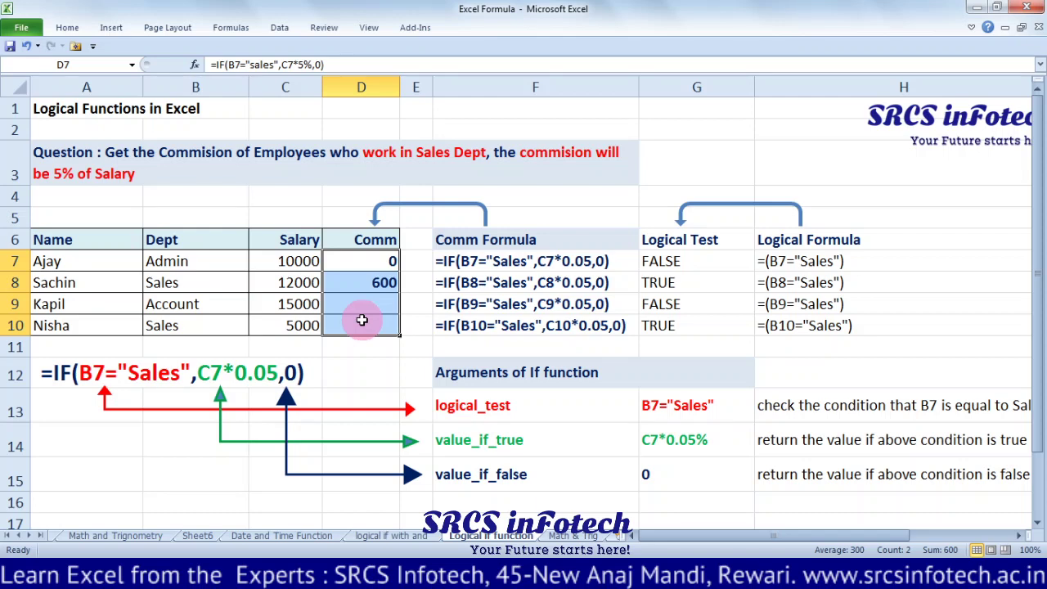
key("ctrl+d")
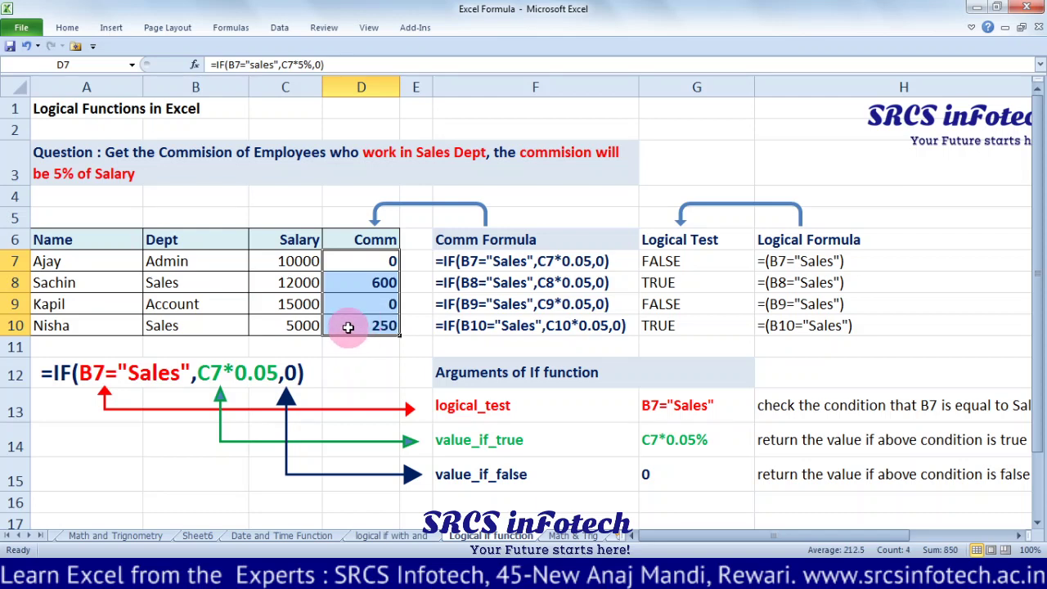
left_click(347, 325)
left_click(275, 320)
left_click(348, 326)
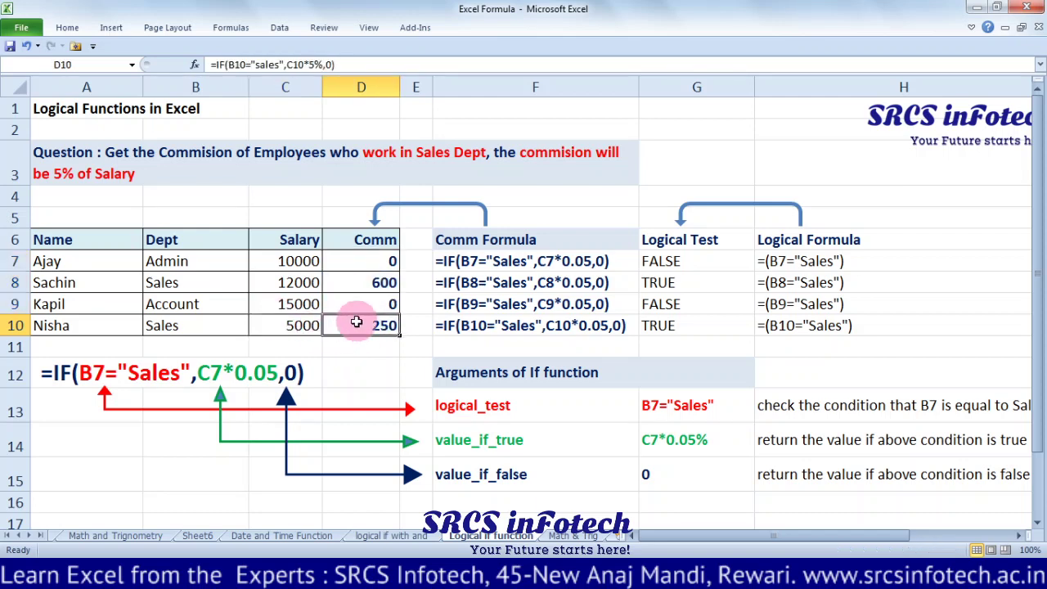
left_click(313, 282)
left_click(345, 278)
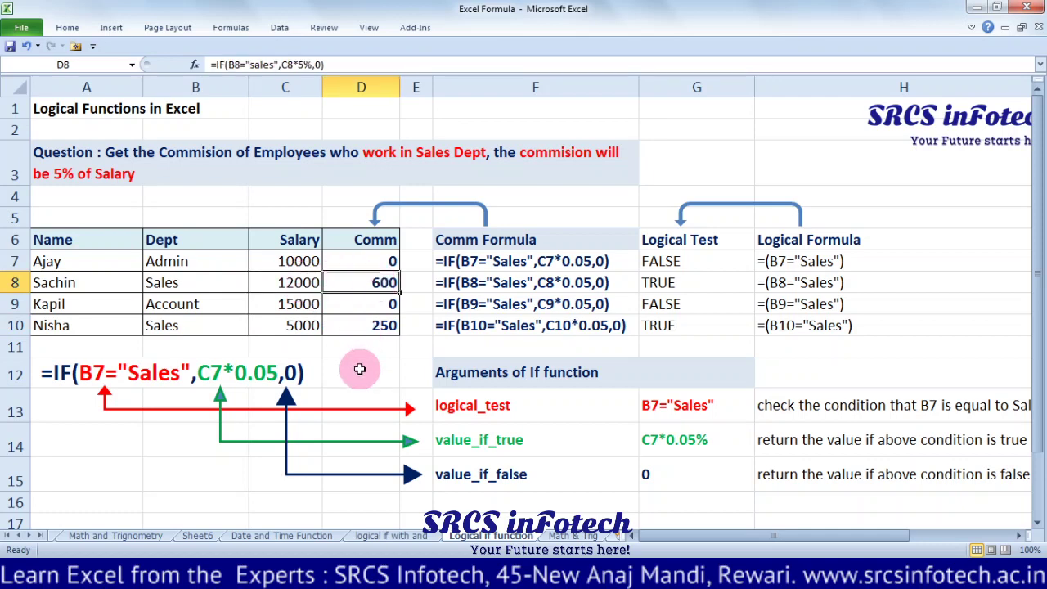